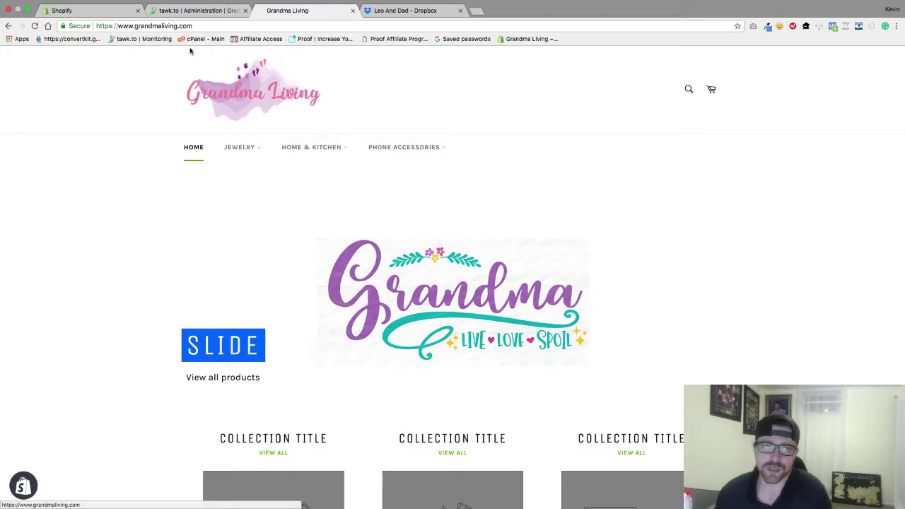
- Return to tawk.to's Widget Appearance Bubble section and replace the Dropbox tab with a blank tab
click(185, 11)
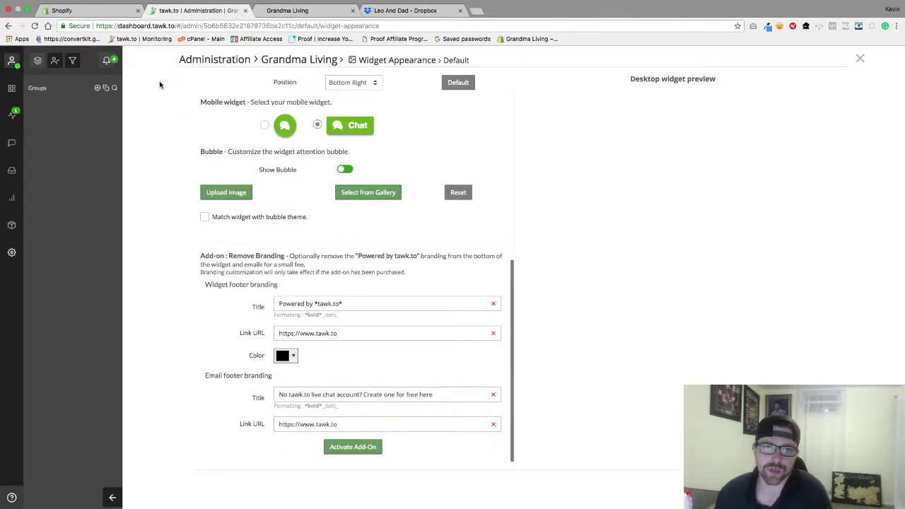
click(12, 88)
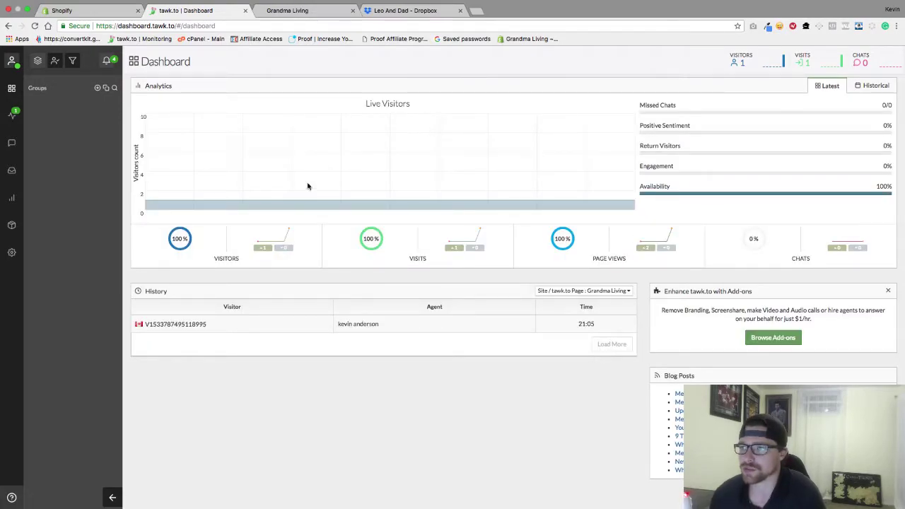
click(12, 254)
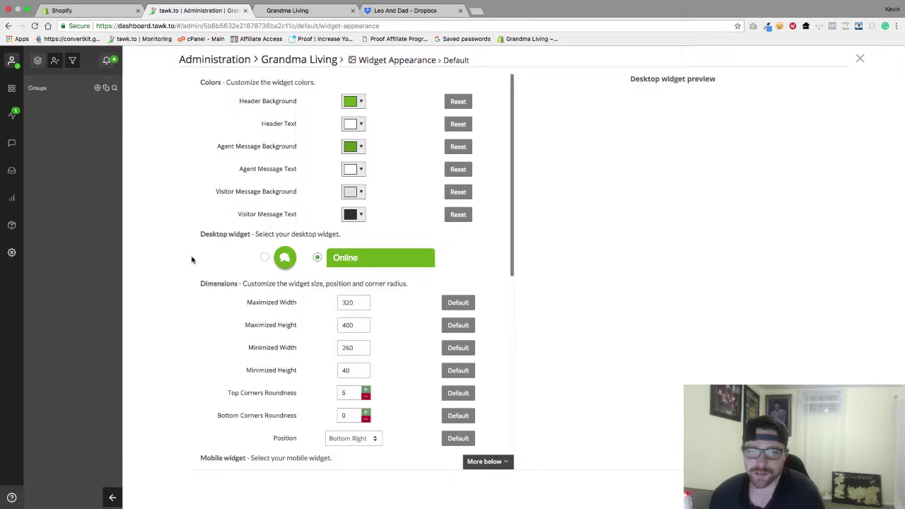
scroll(331, 230, down, 1)
scroll(331, 230, down, 5)
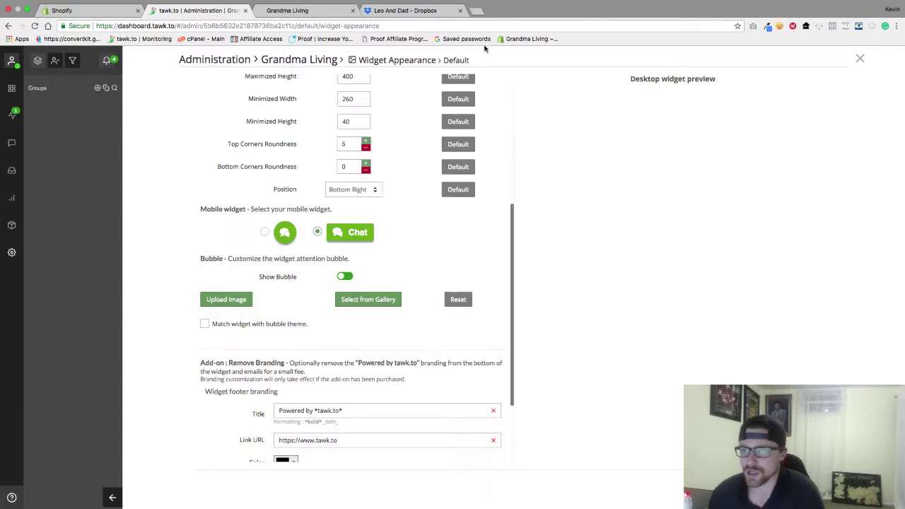
click(460, 10)
click(371, 11)
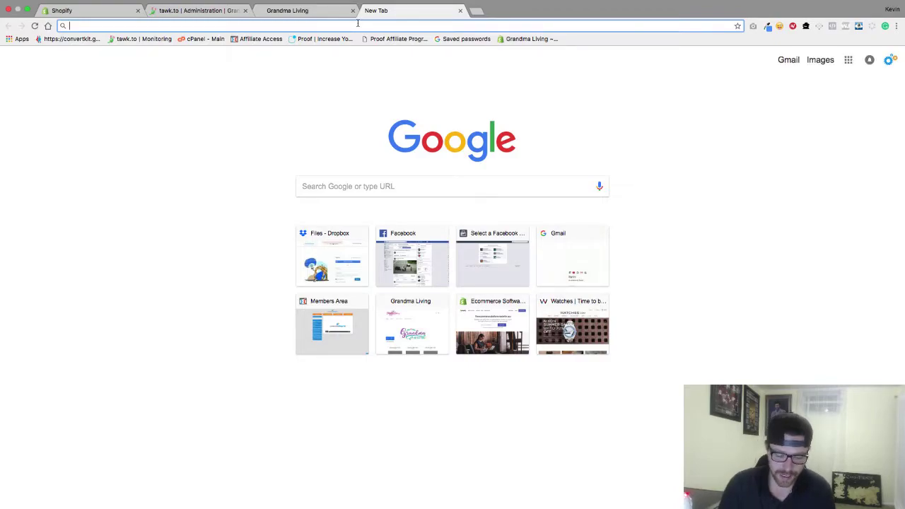
- Search Google Images for 'woman with headset'
text(woman )
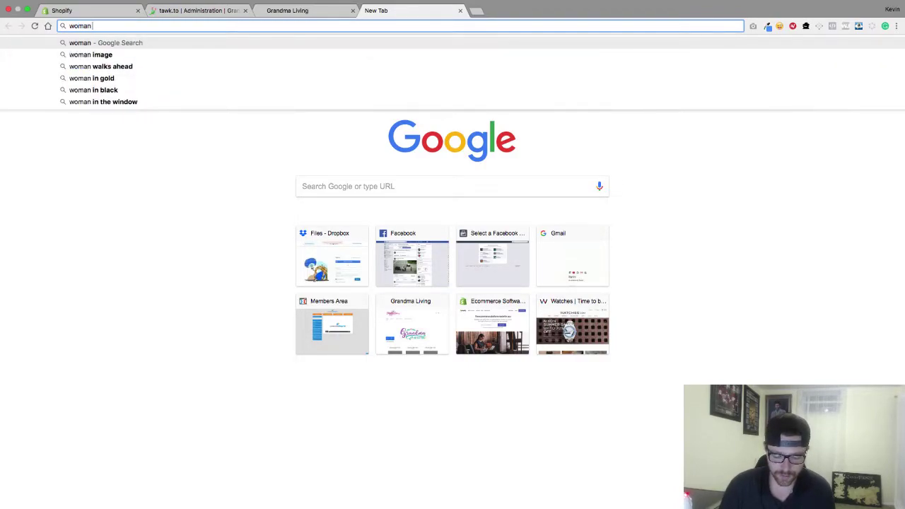
text(with headset)
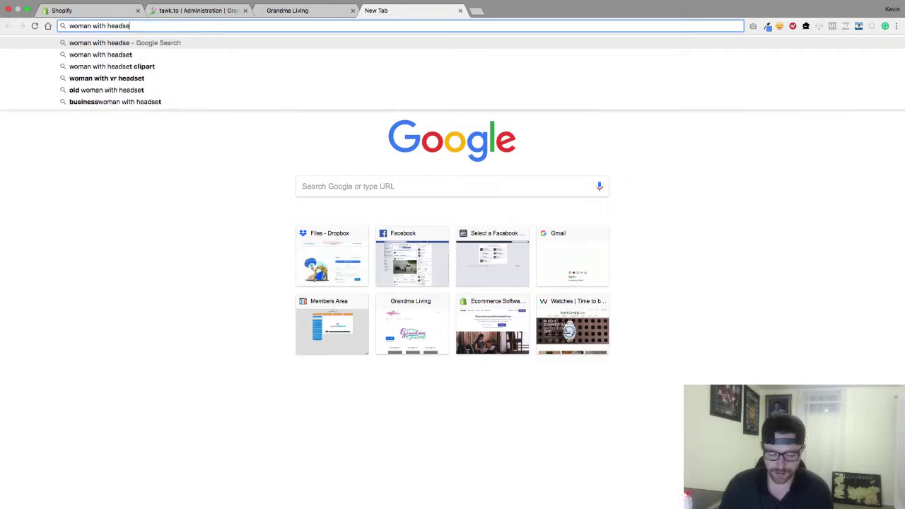
key(Return)
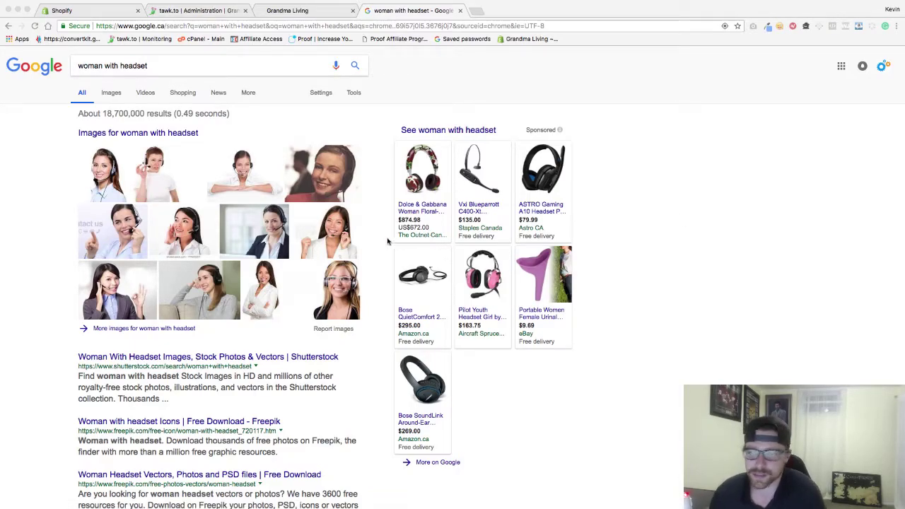
click(118, 92)
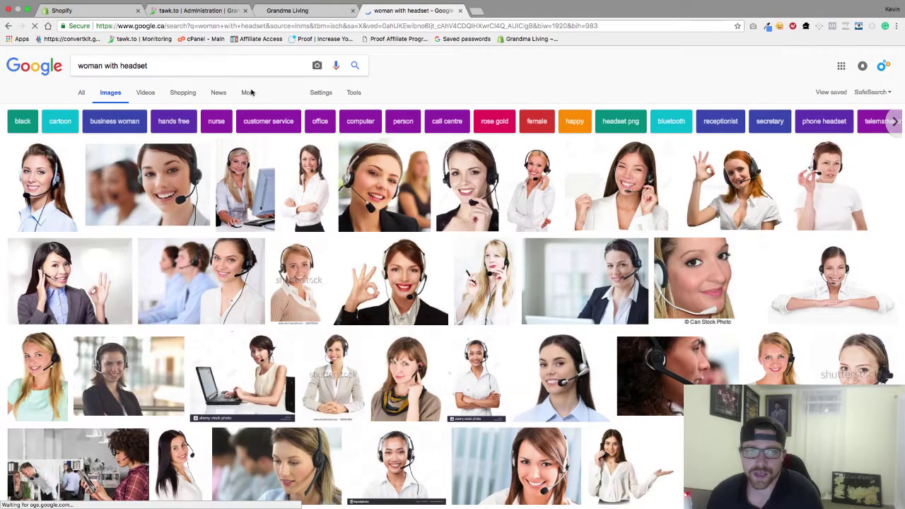
click(308, 187)
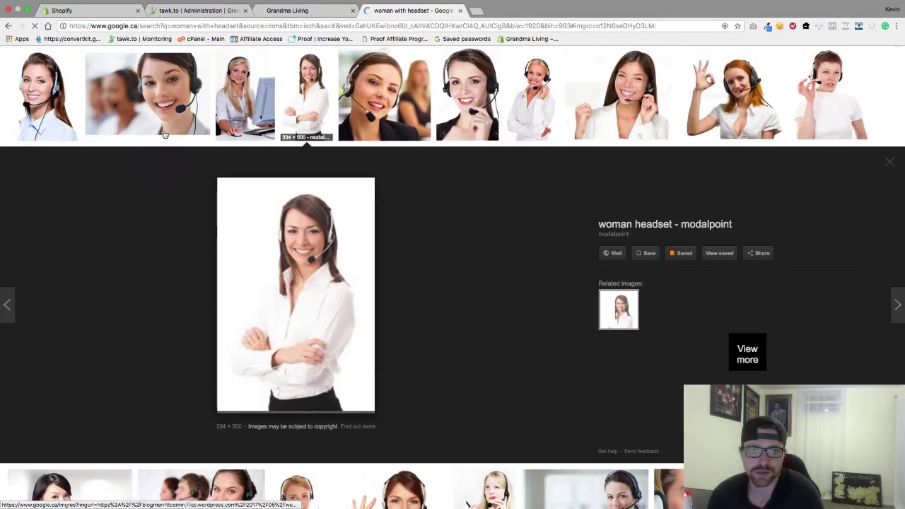
scroll(164, 135, up, 3)
- Filter the image results by Color to Transparent only
click(119, 109)
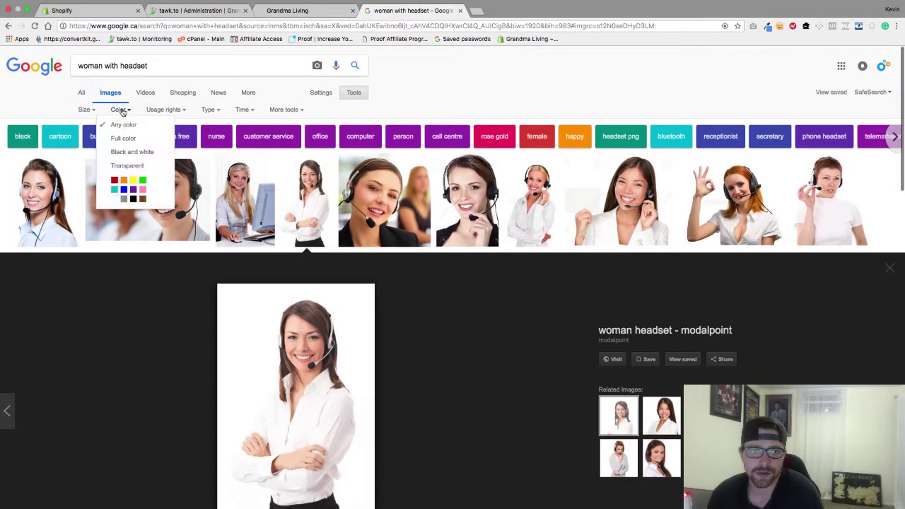
click(123, 166)
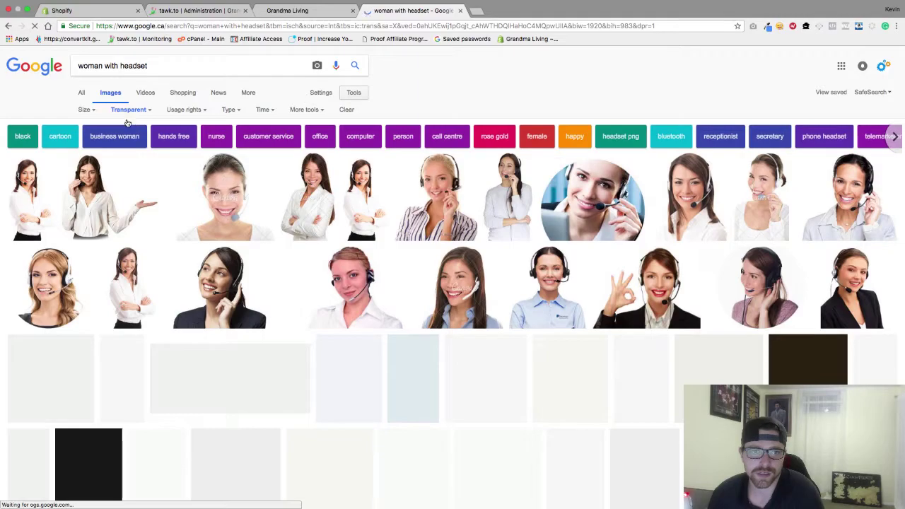
click(148, 113)
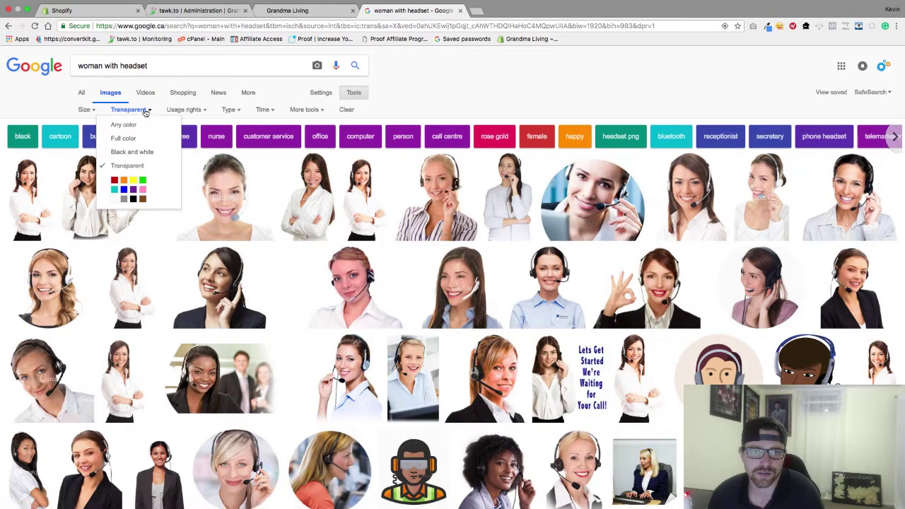
click(441, 84)
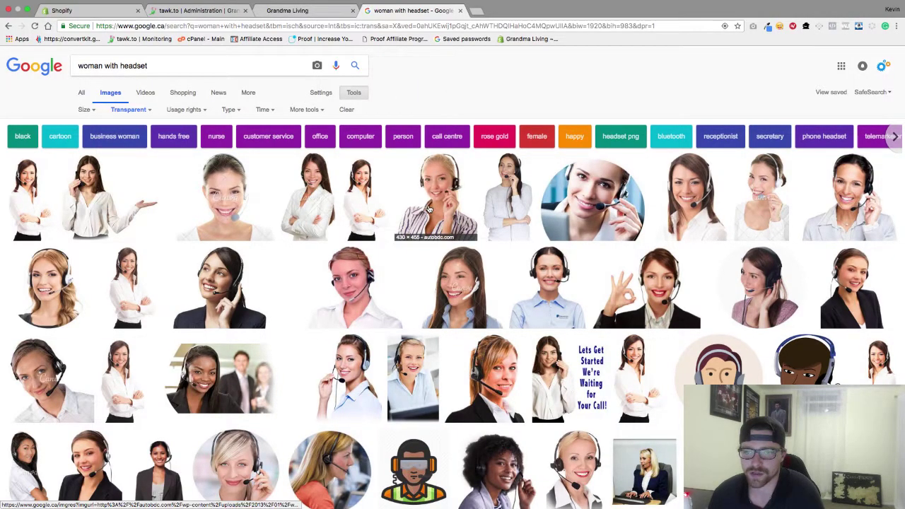
scroll(432, 205, down, 1)
scroll(429, 208, down, 2)
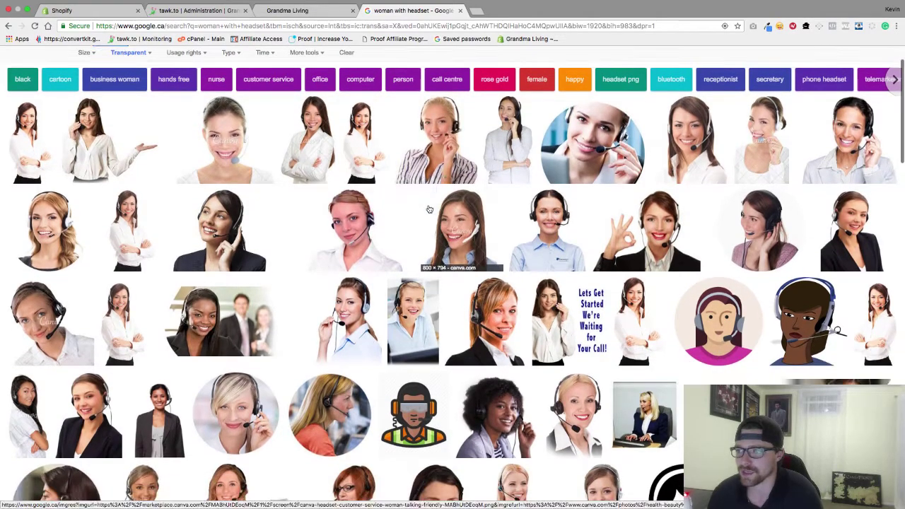
scroll(429, 209, up, 1)
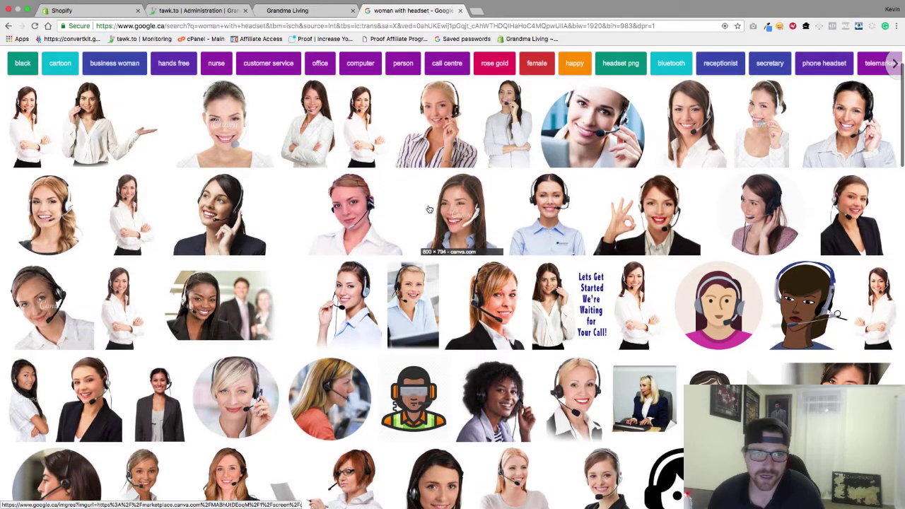
- Save the crossed-arms headset woman picture to the Desktop as 111.png, cancelling a duplicate save
click(138, 203)
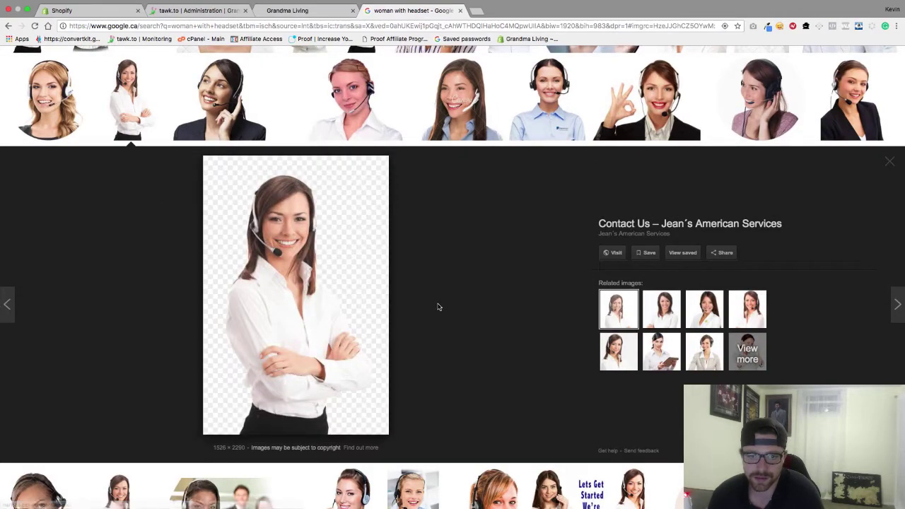
right_click(335, 301)
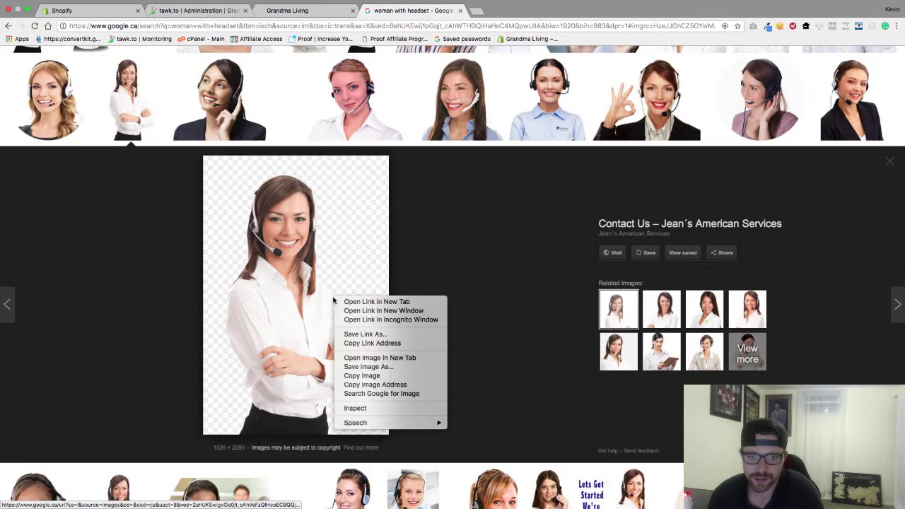
click(364, 367)
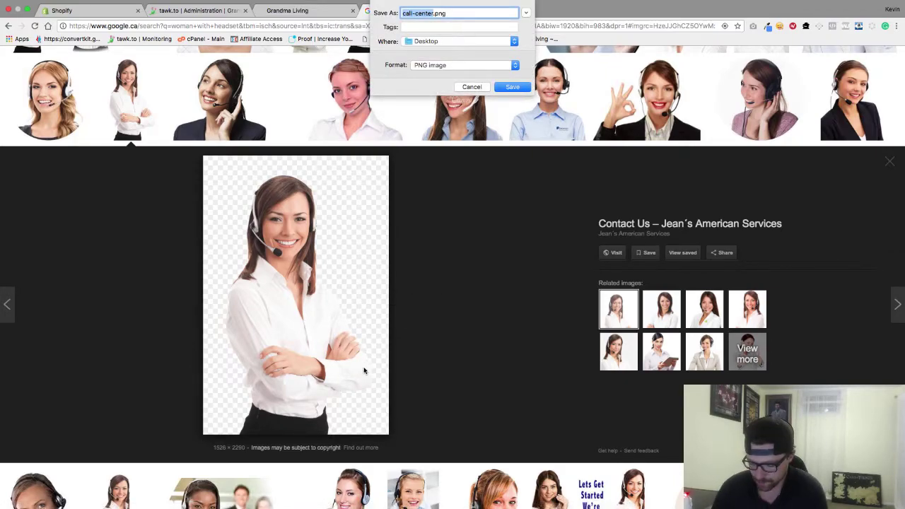
text(111)
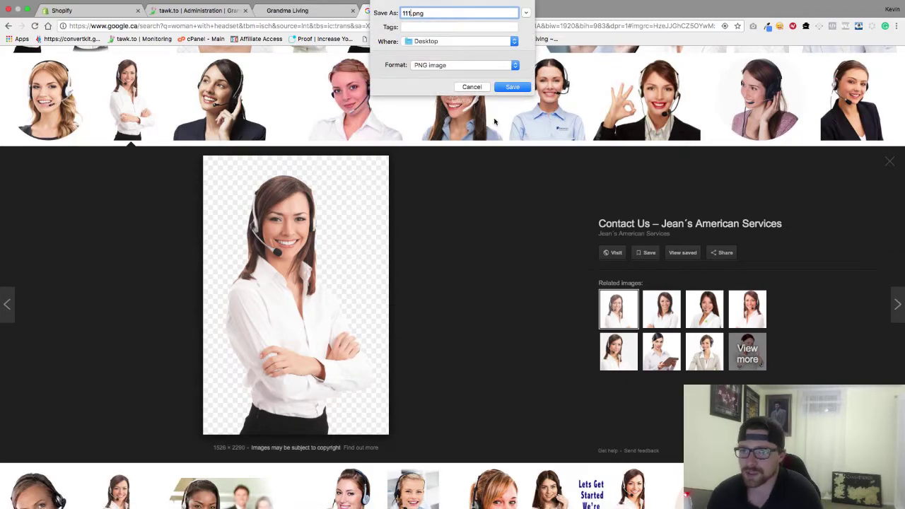
click(513, 86)
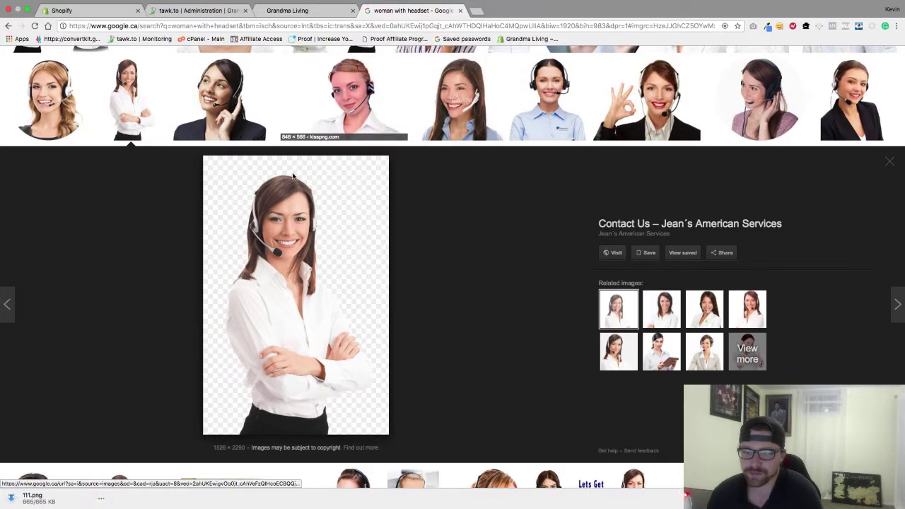
right_click(241, 225)
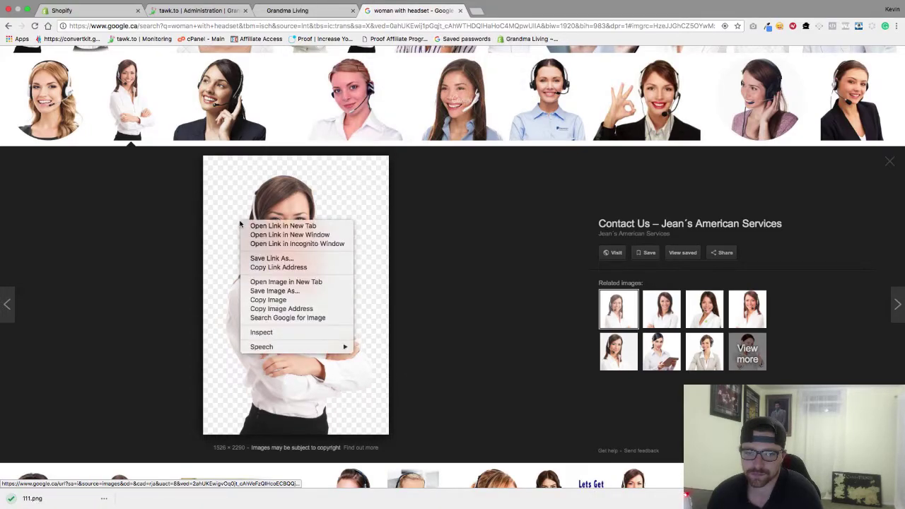
click(274, 292)
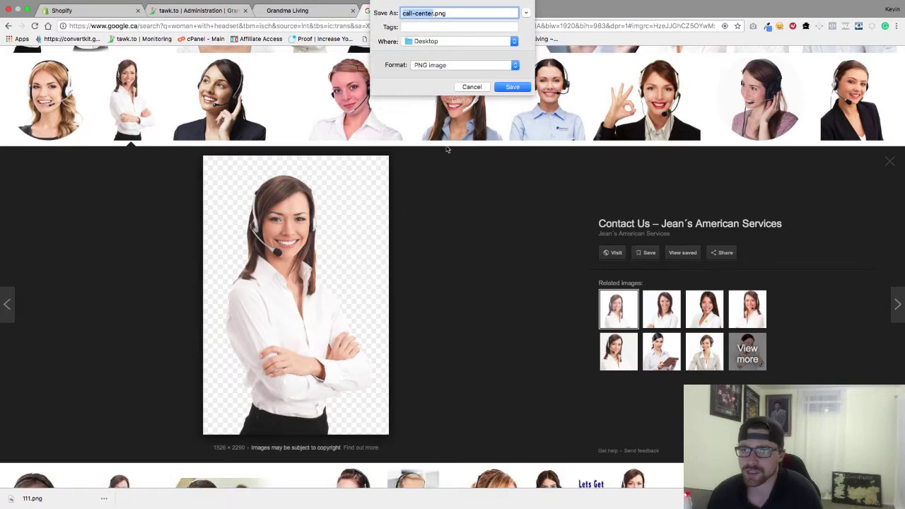
click(483, 88)
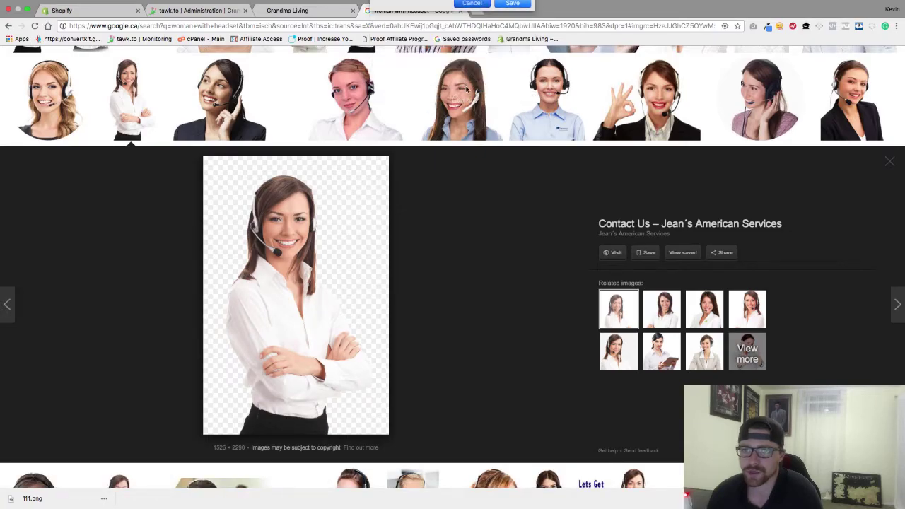
- Upload Desktop 111.png as the tawk.to bubble image and drag it into position in the preview
click(210, 12)
scroll(296, 273, down, 3)
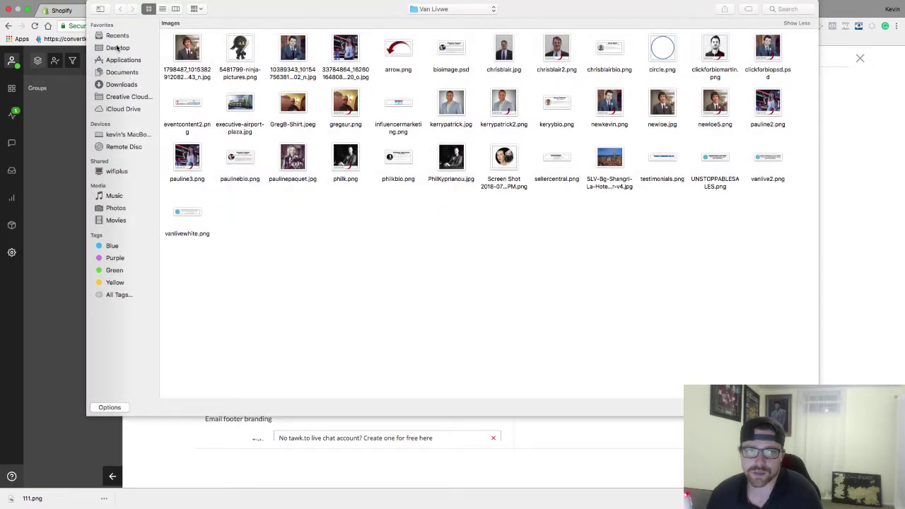
click(118, 47)
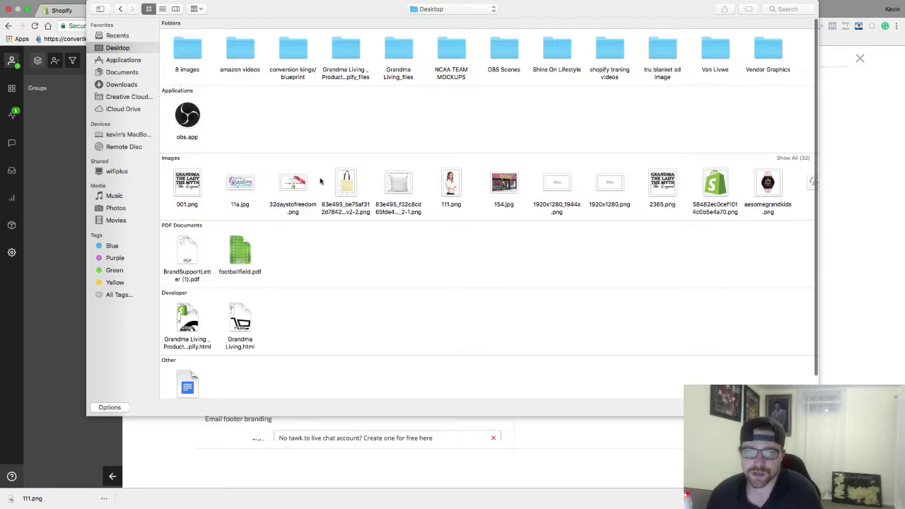
double_click(450, 186)
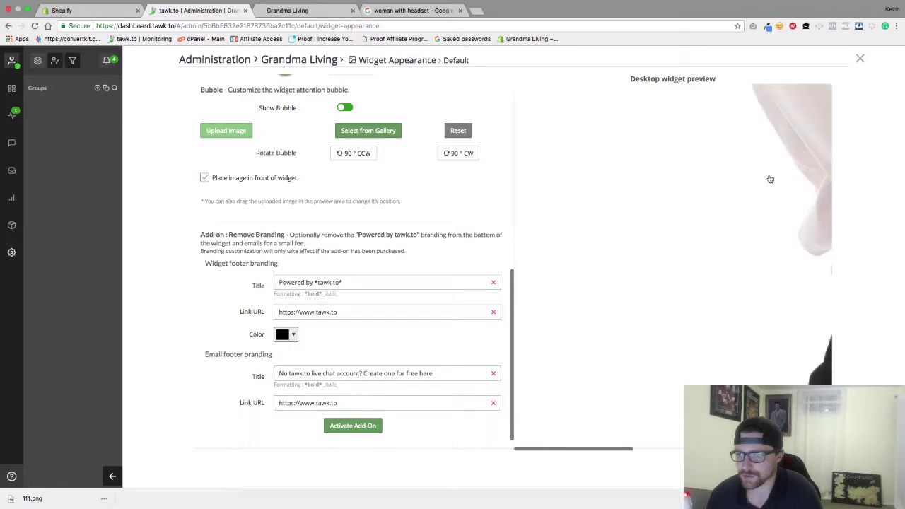
drag(798, 140, 632, 362)
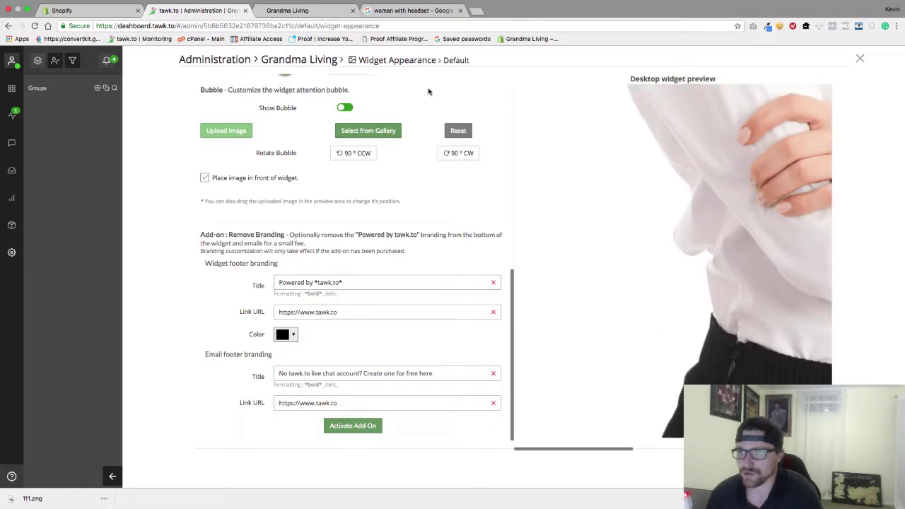
click(407, 7)
- Filter the image results by size, trying Icon and then settling on Medium
scroll(416, 117, up, 3)
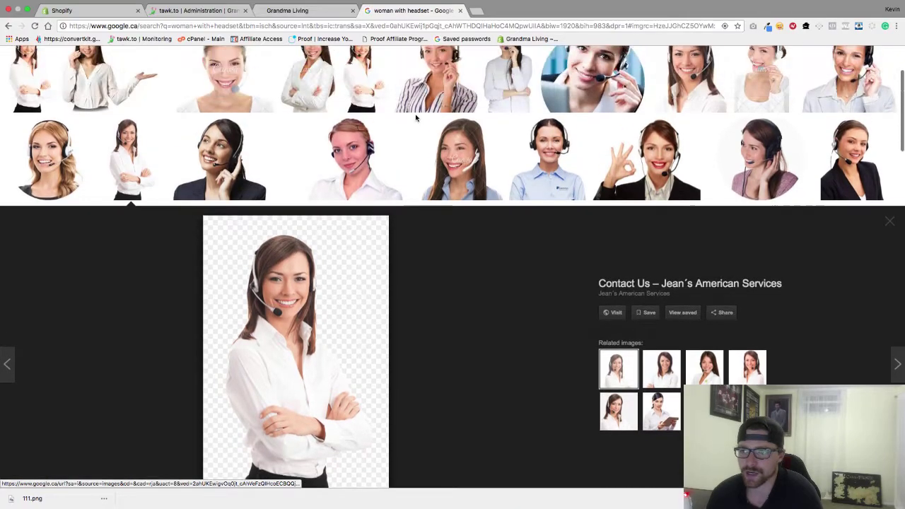
scroll(416, 116, down, 1)
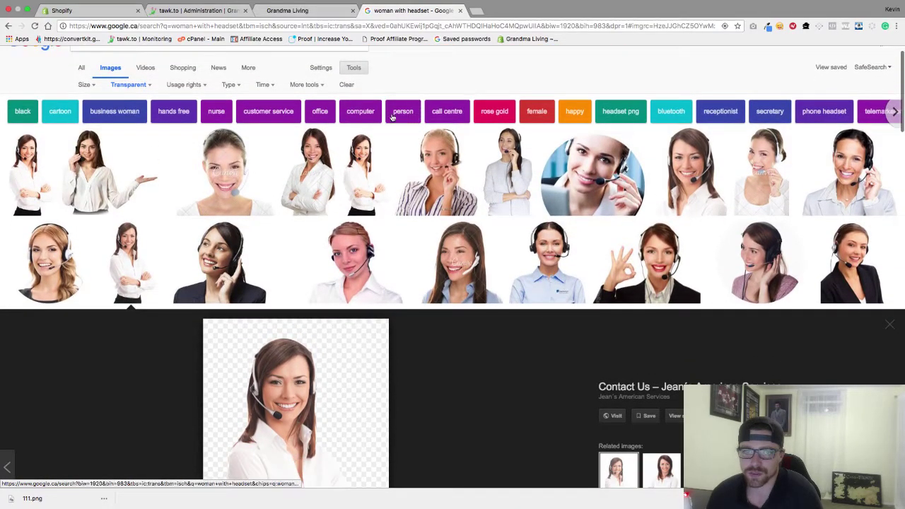
click(85, 85)
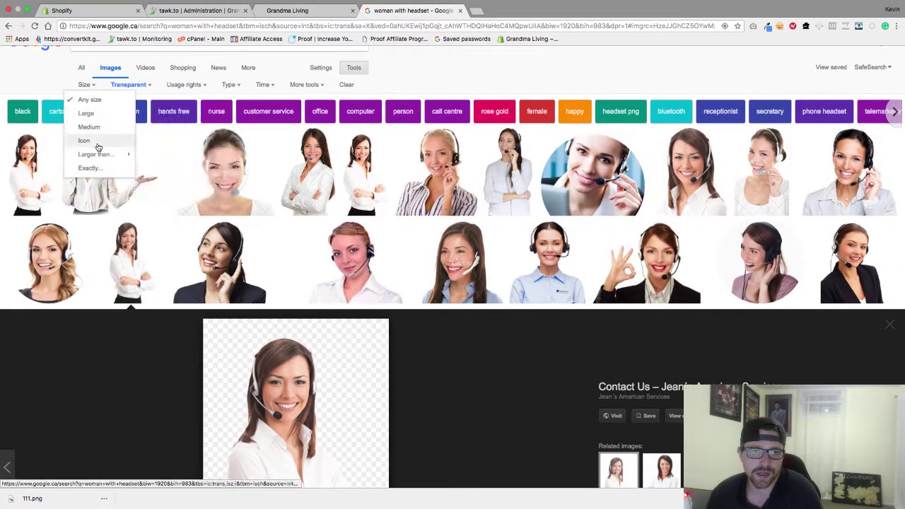
mouse_move(99, 157)
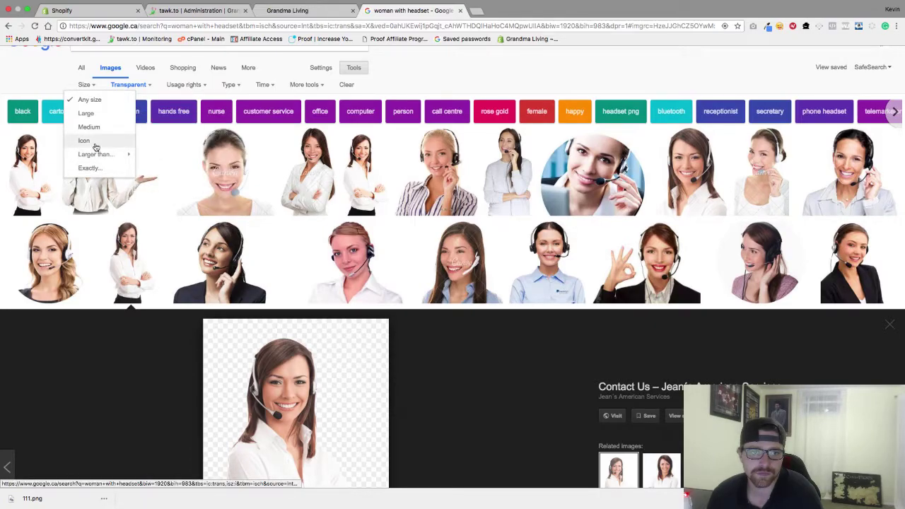
click(95, 145)
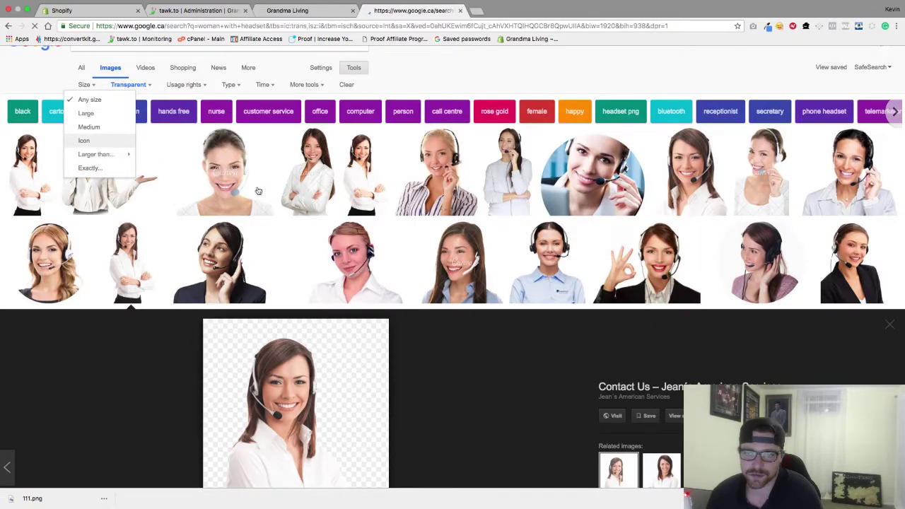
scroll(313, 248, down, 3)
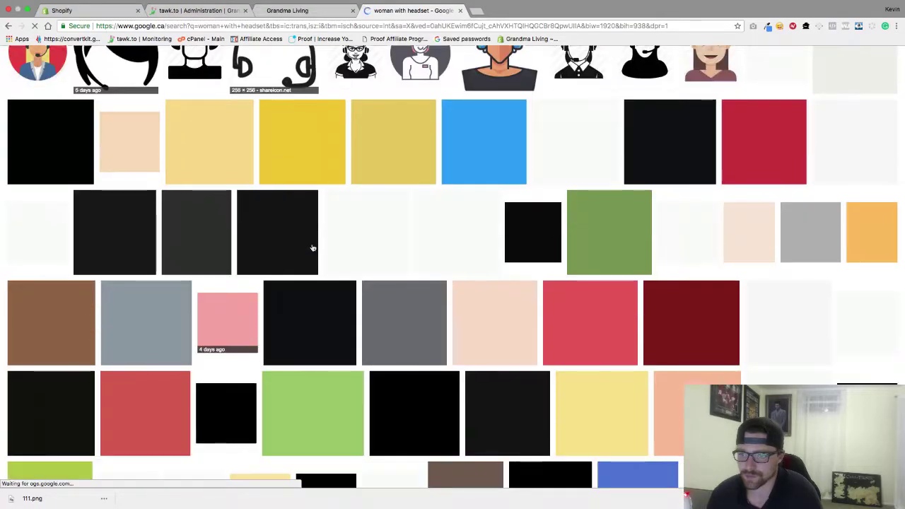
scroll(313, 247, up, 1)
scroll(313, 248, down, 1)
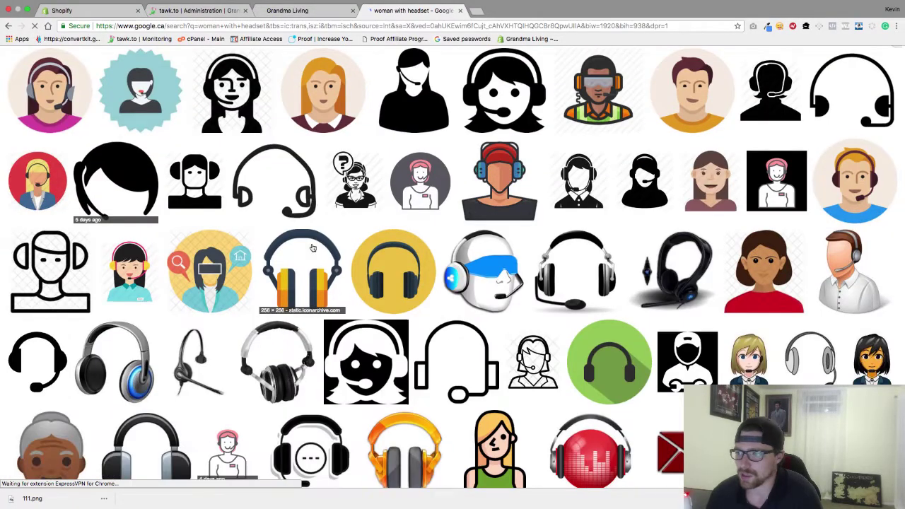
scroll(313, 247, down, 5)
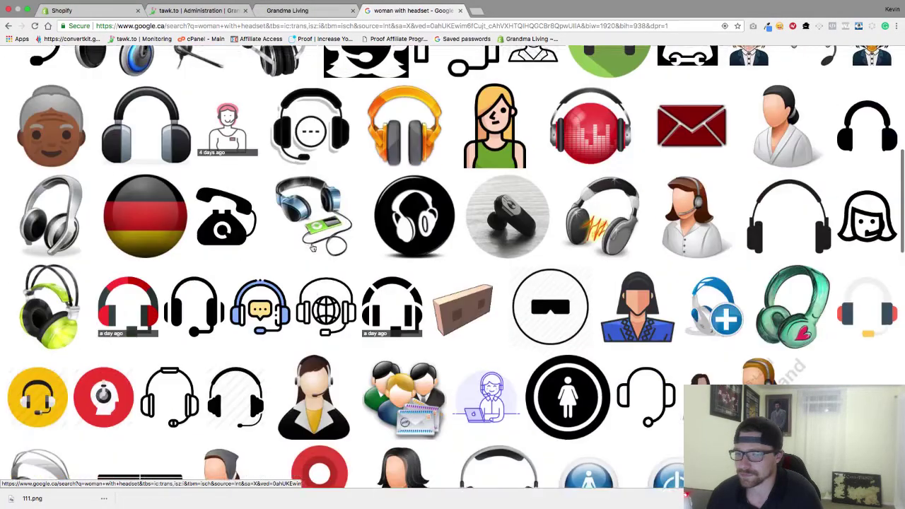
scroll(313, 248, down, 3)
scroll(314, 248, up, 15)
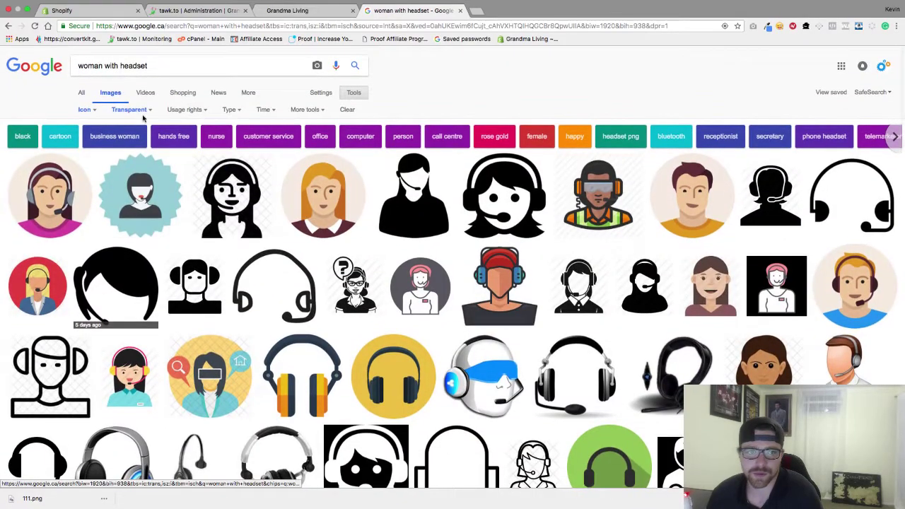
click(91, 110)
click(89, 154)
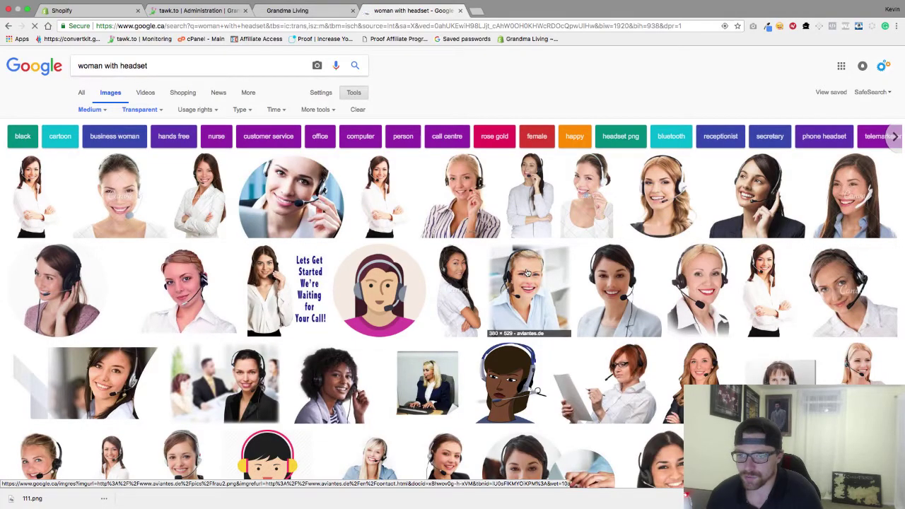
- Save the white-shirt headset woman picture to the Desktop as 11111.png
click(675, 200)
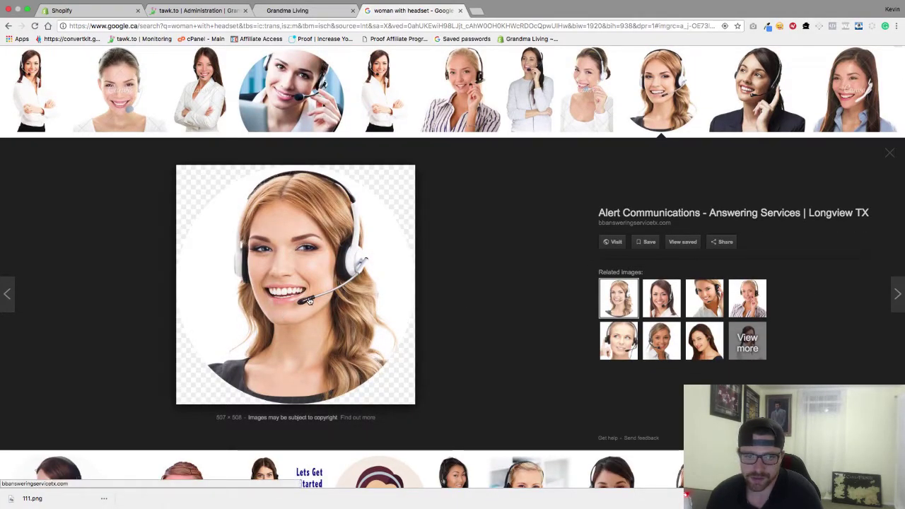
click(382, 106)
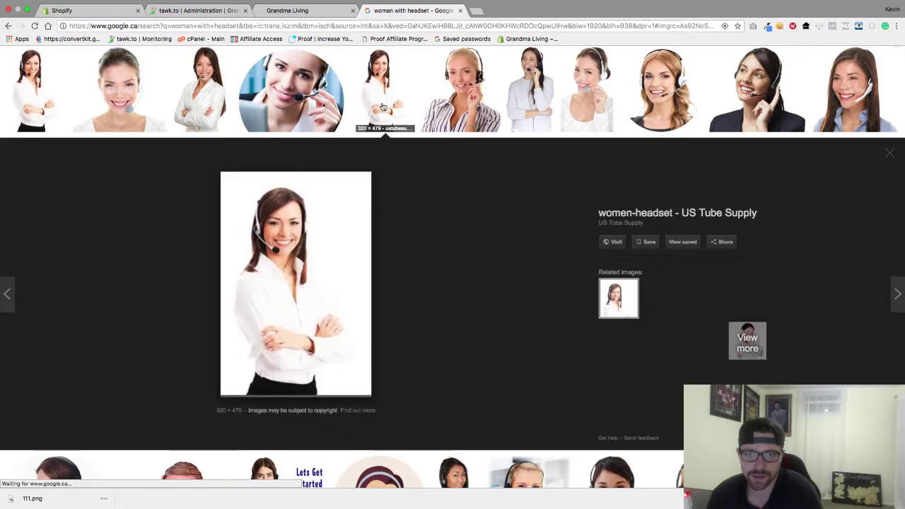
right_click(294, 271)
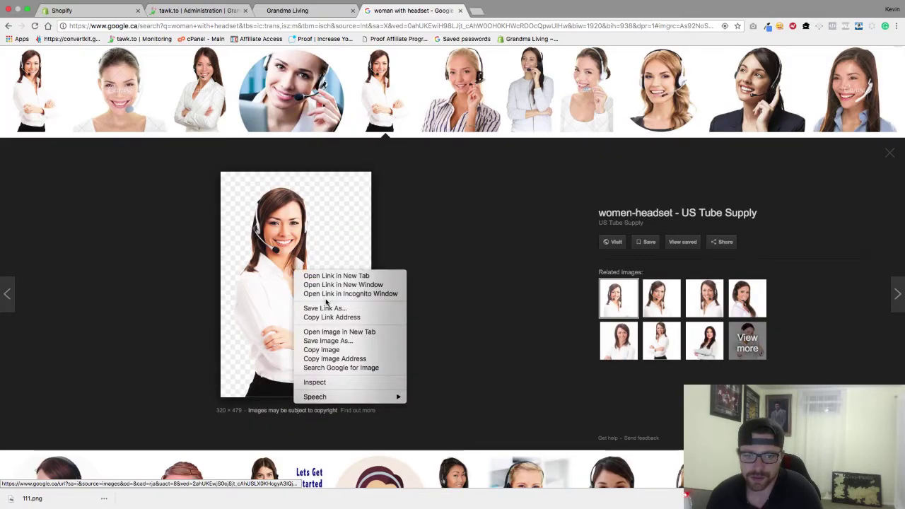
click(323, 341)
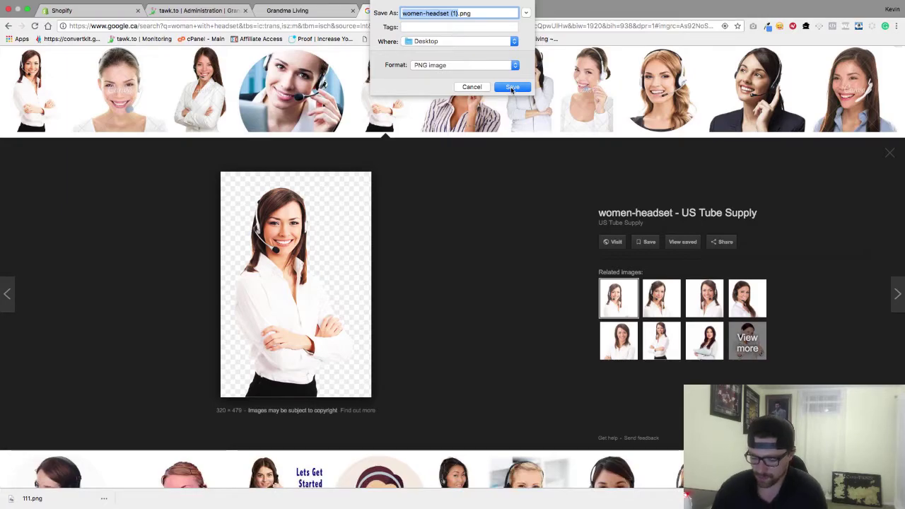
text(11111)
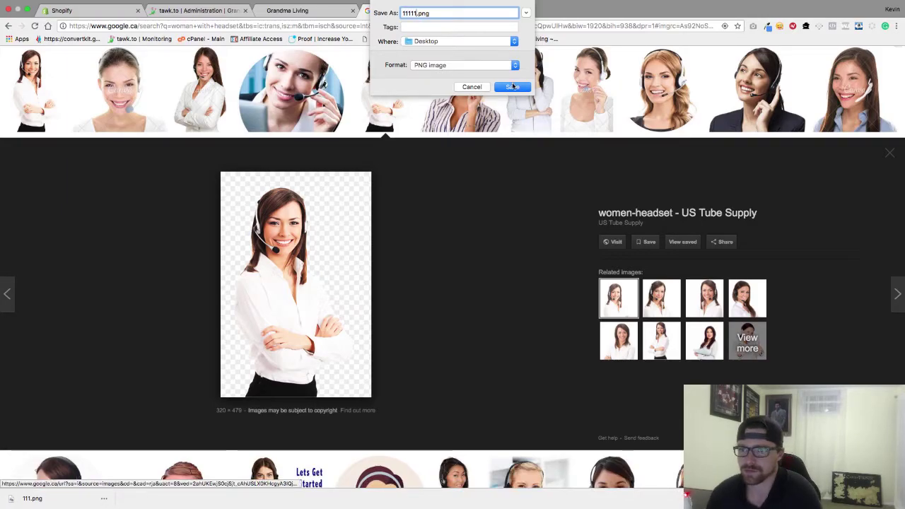
click(512, 86)
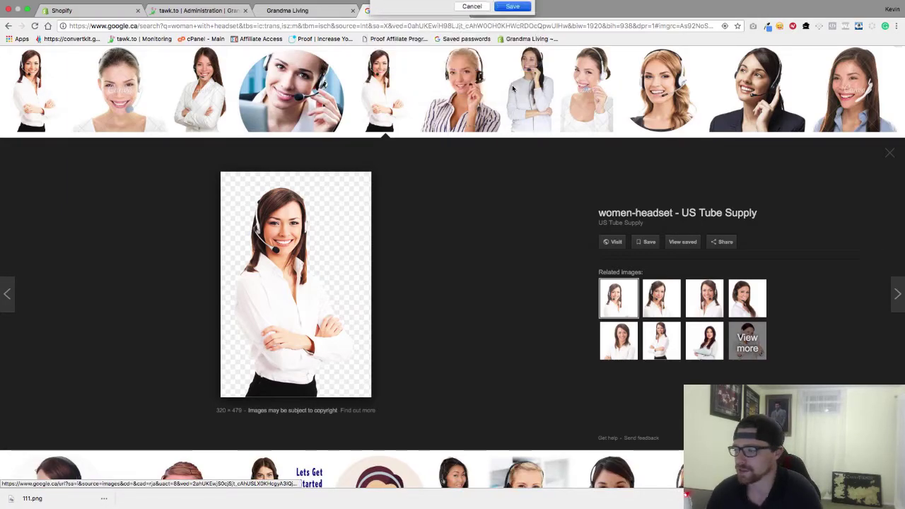
- Upload 11111.png as the bubble image, position it, and untick 'Place image in front of widget'
click(201, 10)
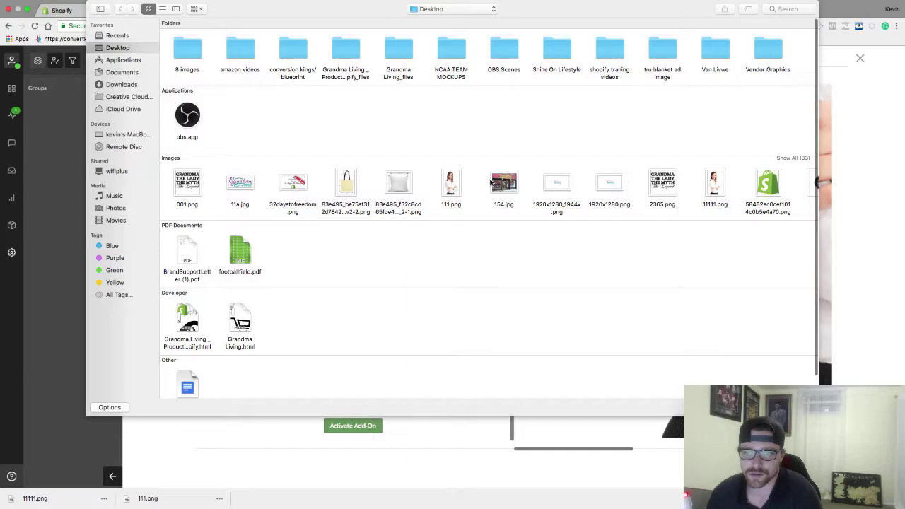
double_click(714, 183)
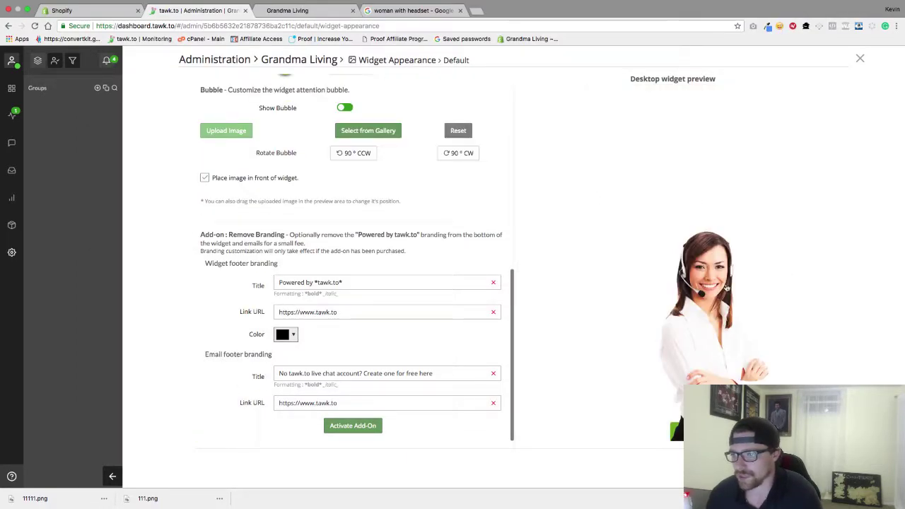
drag(726, 288, 743, 292)
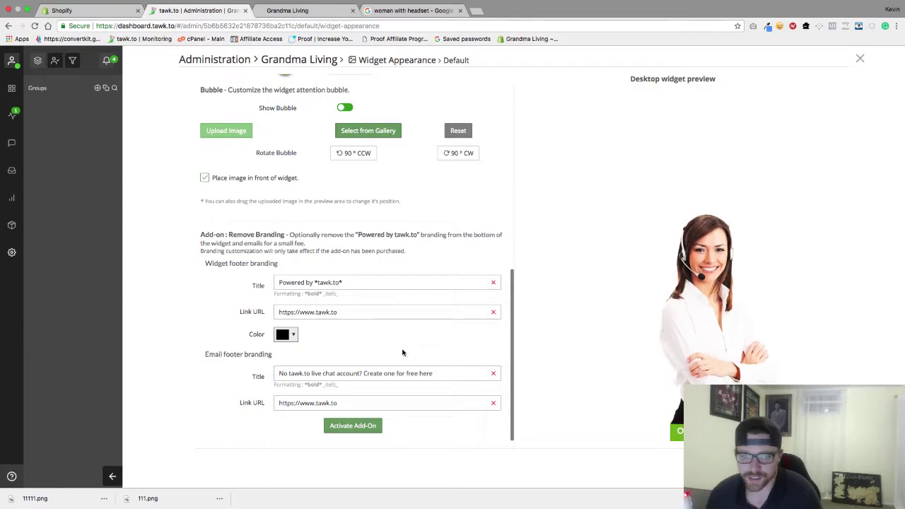
click(205, 180)
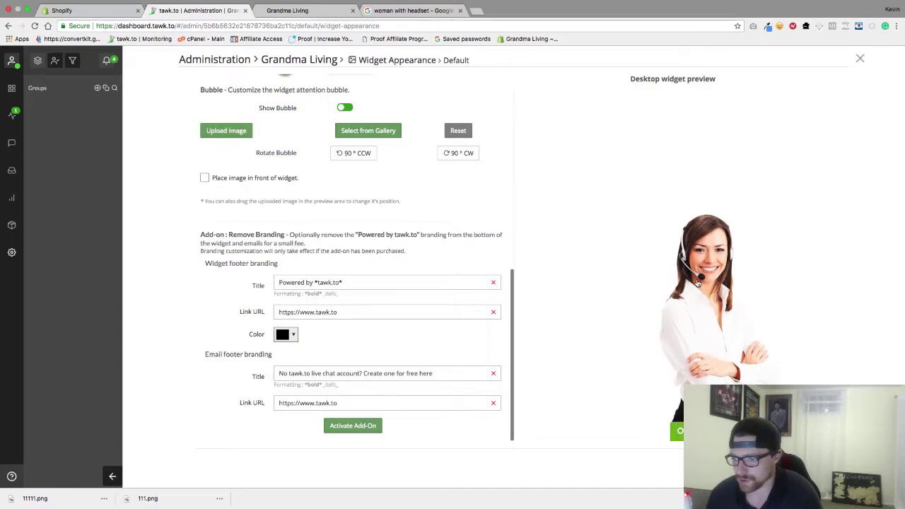
drag(697, 283, 706, 282)
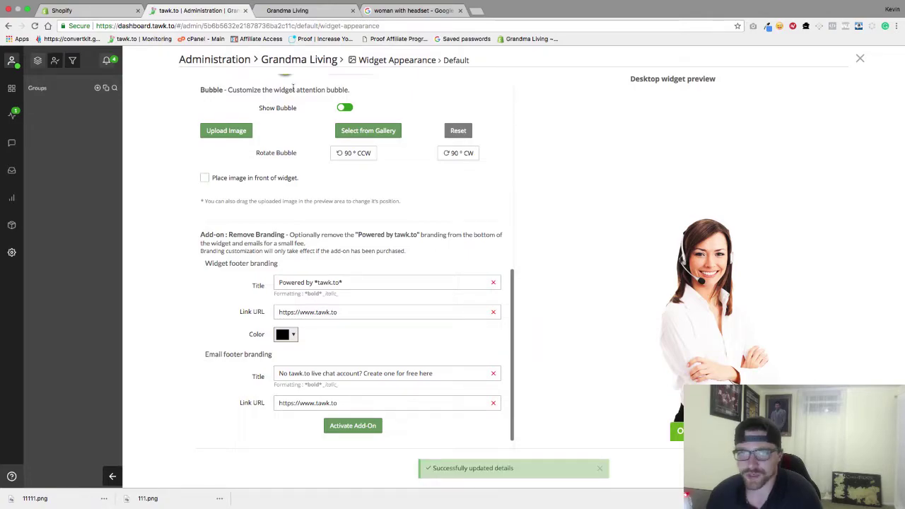
click(299, 10)
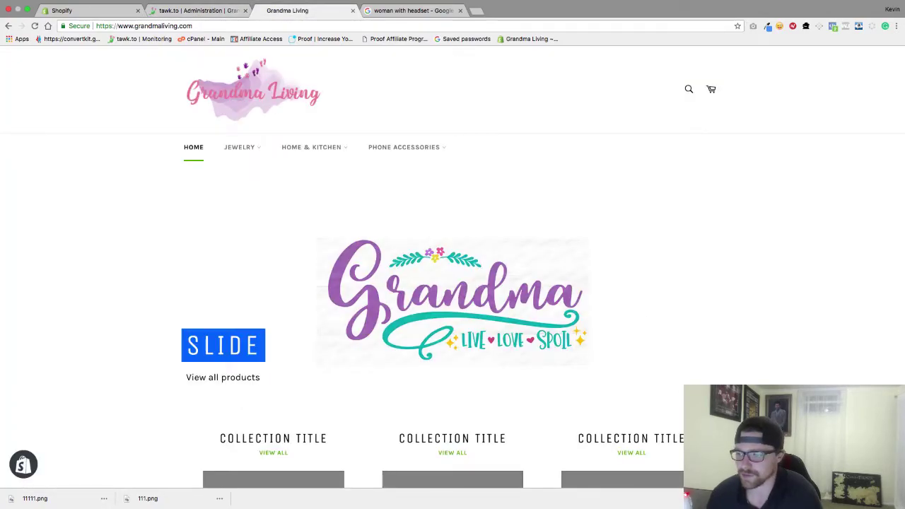
- Reload the Grandma Living store to confirm the headset-woman bubble appears
mouse_move(23, 3)
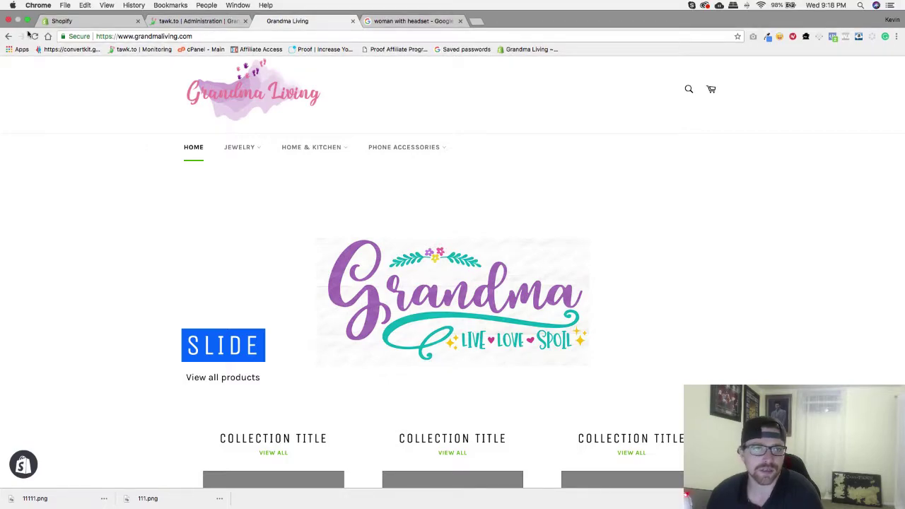
click(34, 37)
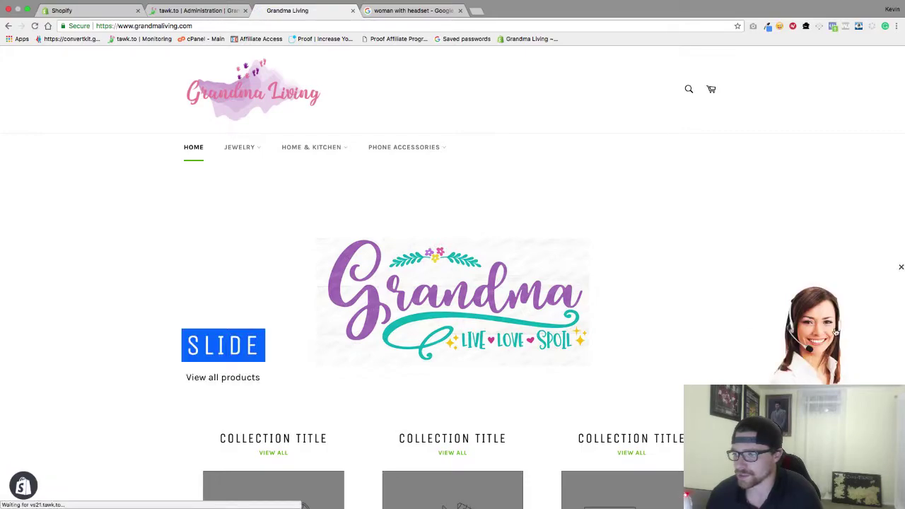
scroll(674, 310, down, 10)
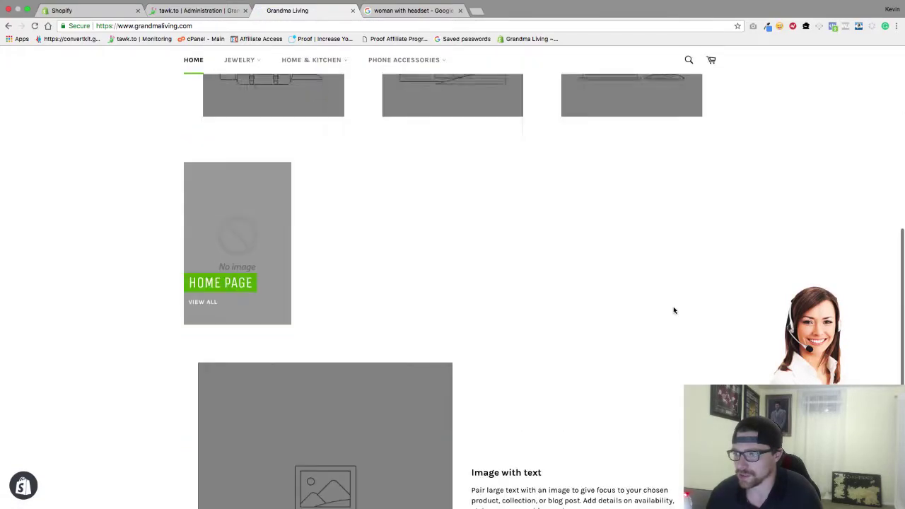
scroll(674, 310, up, 9)
scroll(673, 311, up, 2)
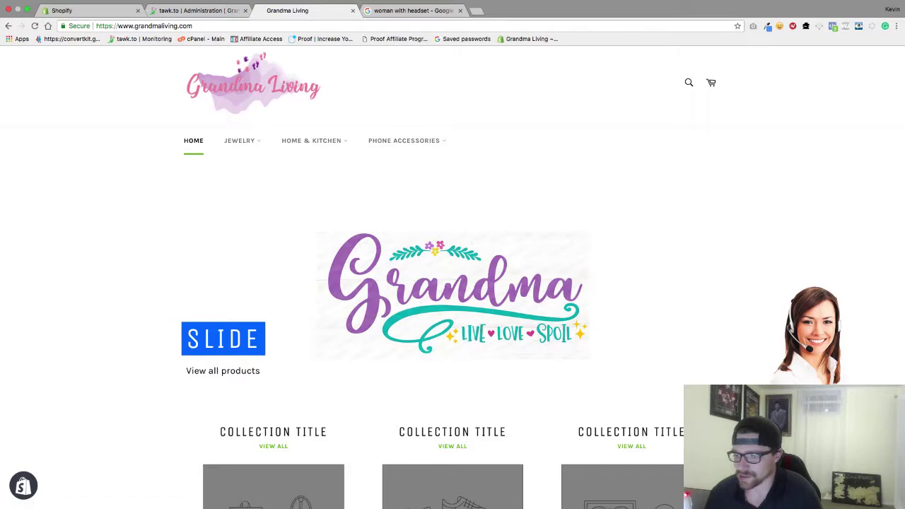
- Pick the store logo's pink with the Eye Dropper and copy its hex ea7a96
click(767, 26)
click(511, 71)
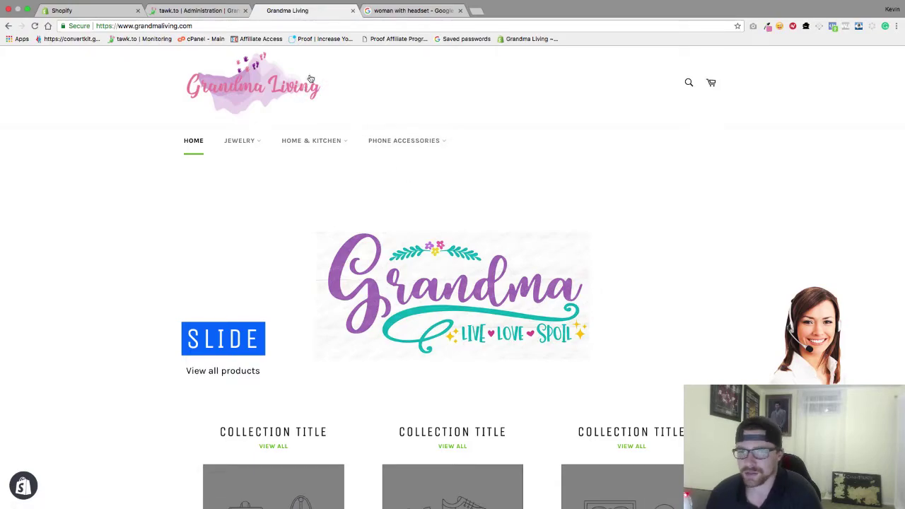
click(766, 27)
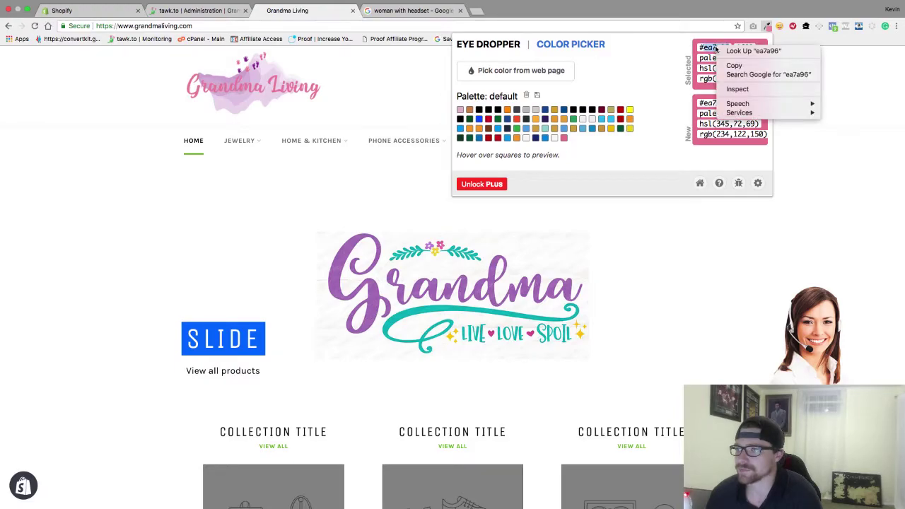
click(734, 66)
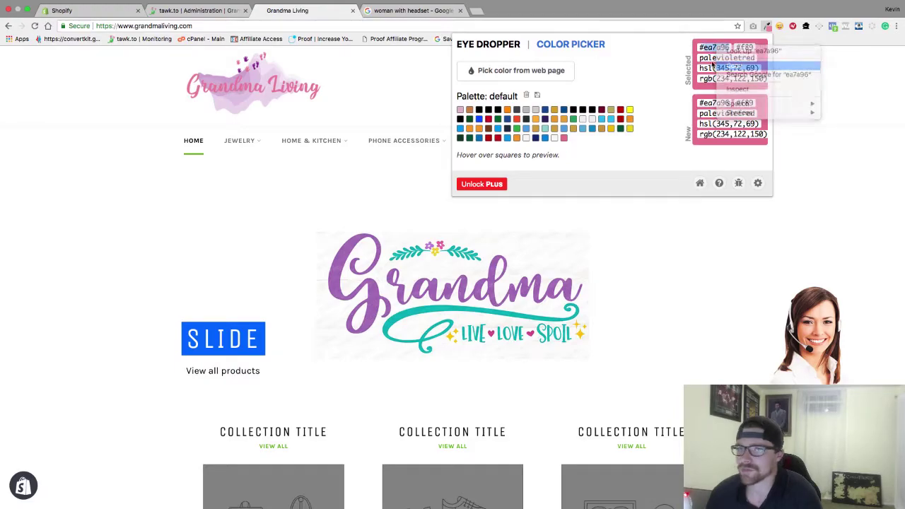
click(210, 13)
- Set the widget's Header Background colour to pink #ea7a96
scroll(325, 175, up, 5)
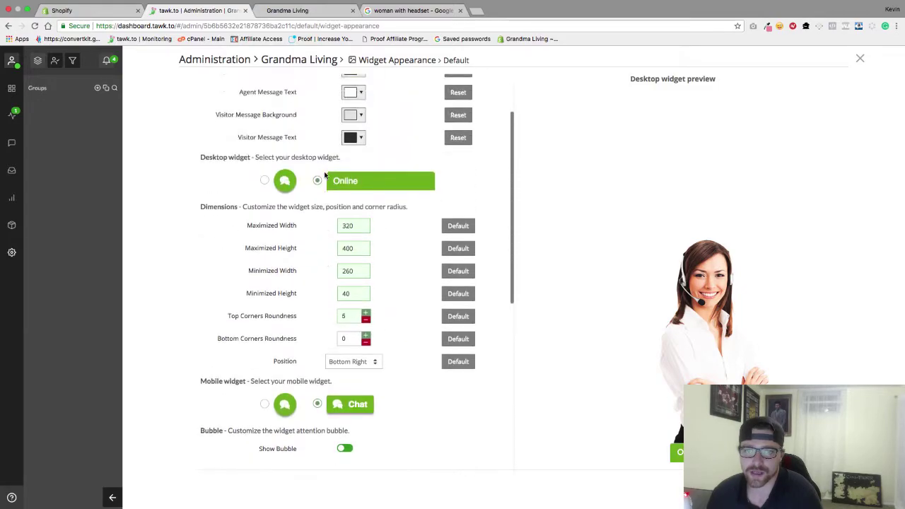
scroll(324, 174, up, 3)
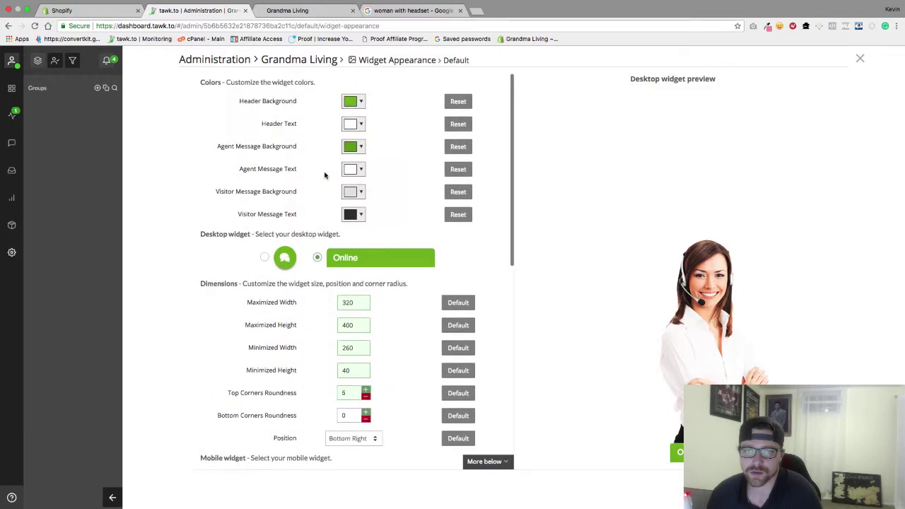
click(352, 103)
double_click(383, 188)
right_click(383, 190)
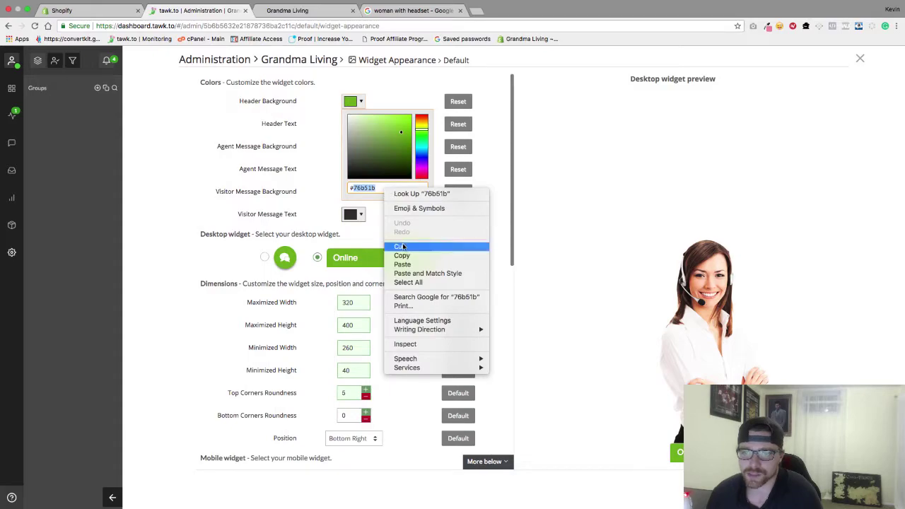
click(404, 266)
key(super+v)
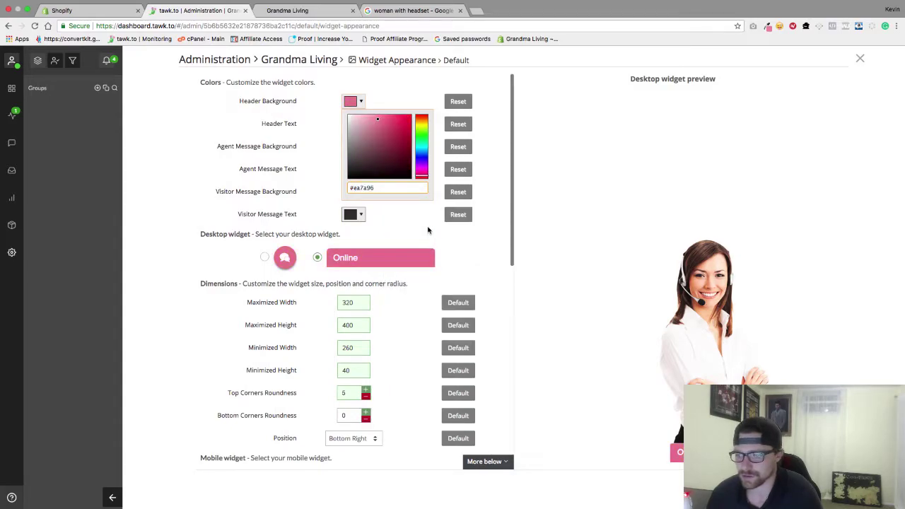
click(428, 230)
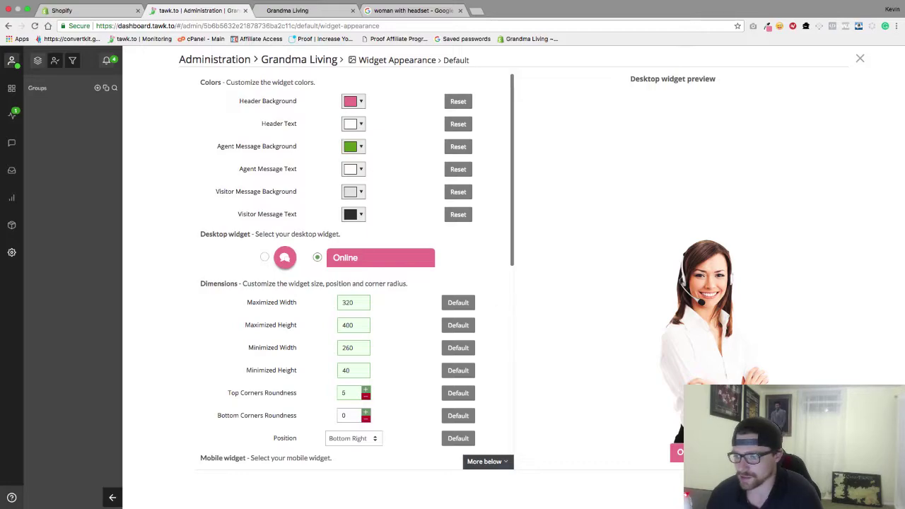
- Set the Agent Message Background colour to pink #ea7a96 as well
click(352, 148)
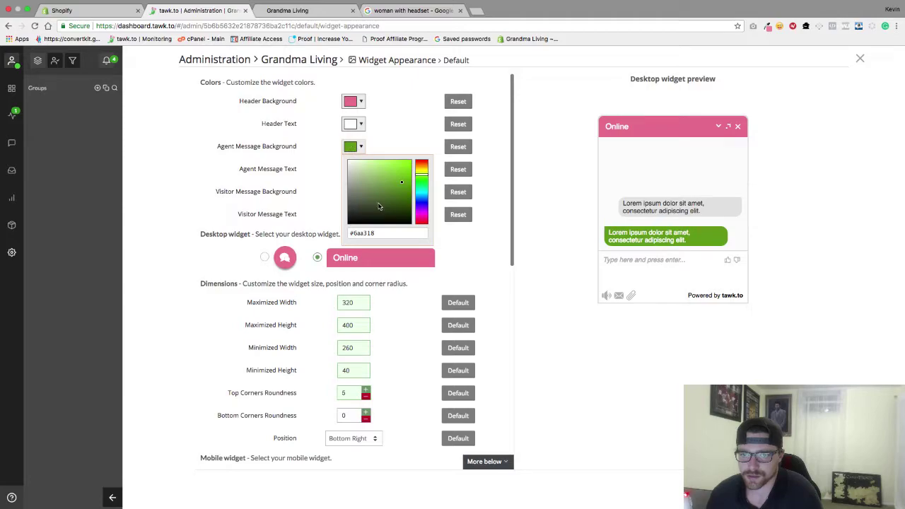
double_click(380, 232)
right_click(381, 232)
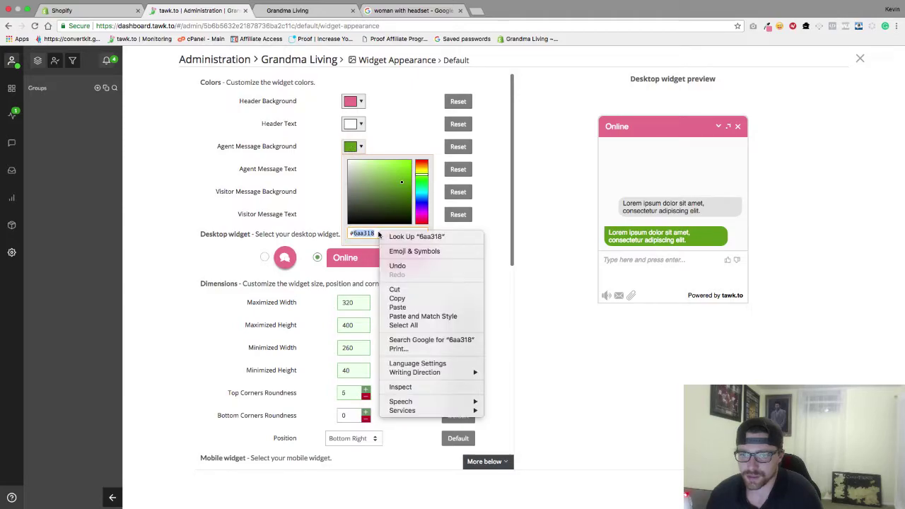
click(413, 307)
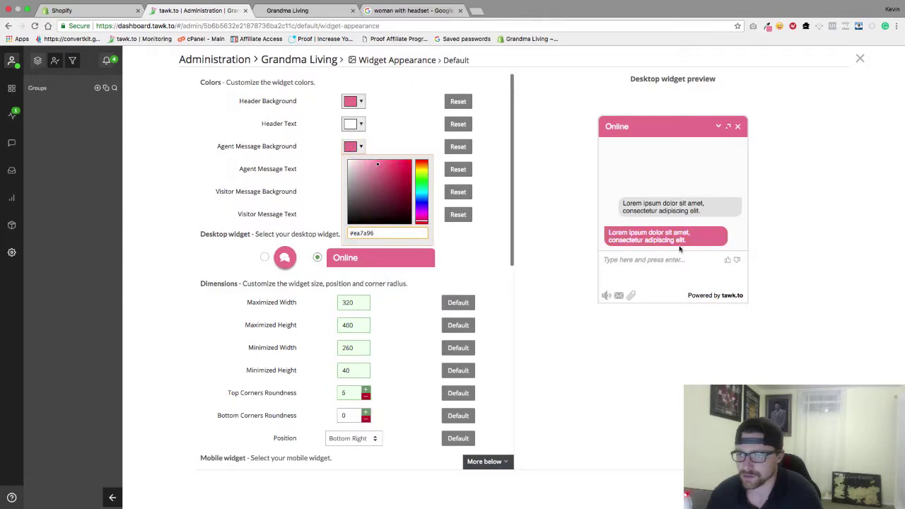
click(358, 125)
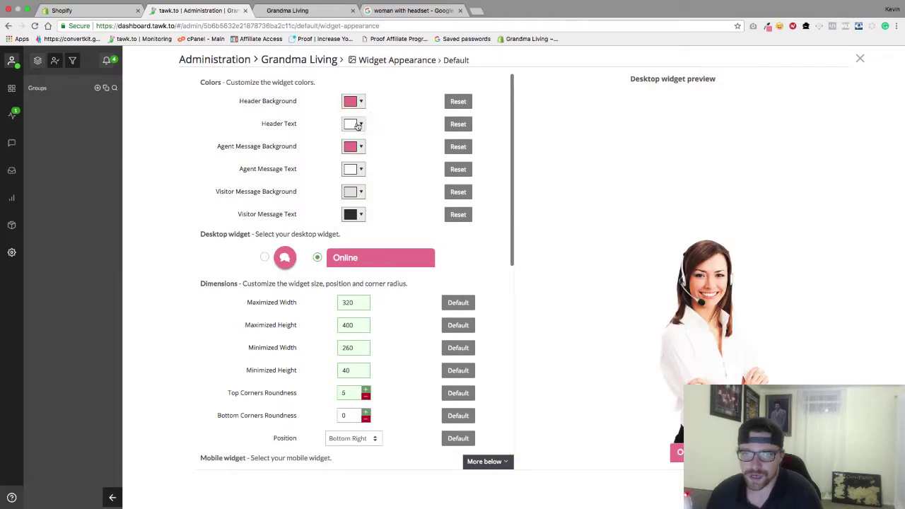
- Make the header background white with pink #ea7a96 header text
click(359, 125)
click(351, 199)
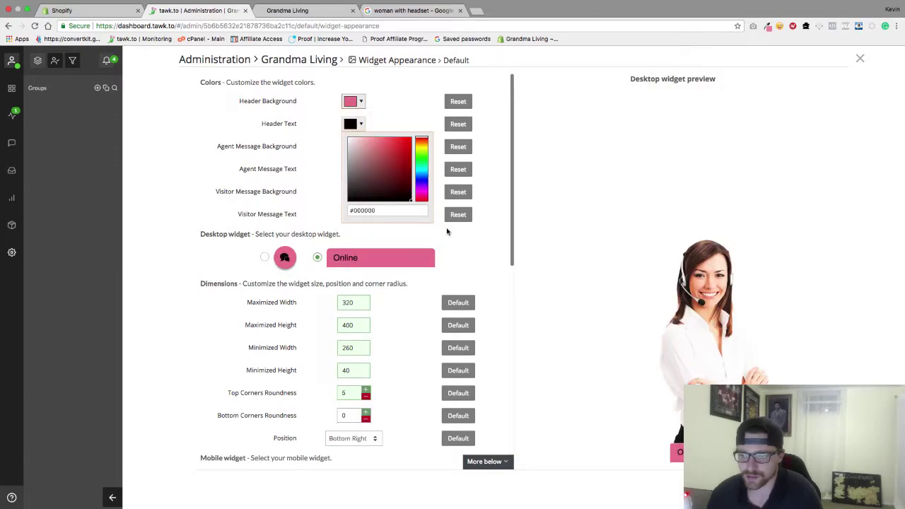
click(352, 192)
drag(347, 203, 330, 137)
click(354, 104)
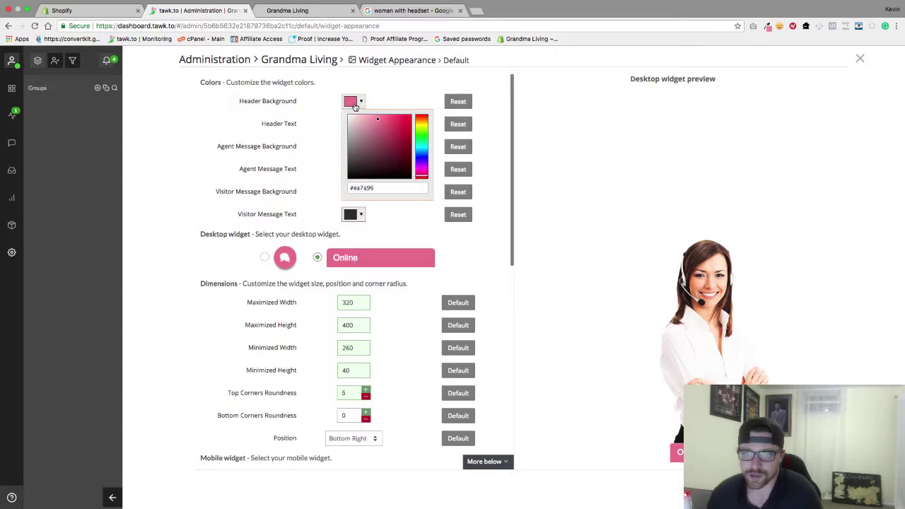
drag(380, 143, 340, 113)
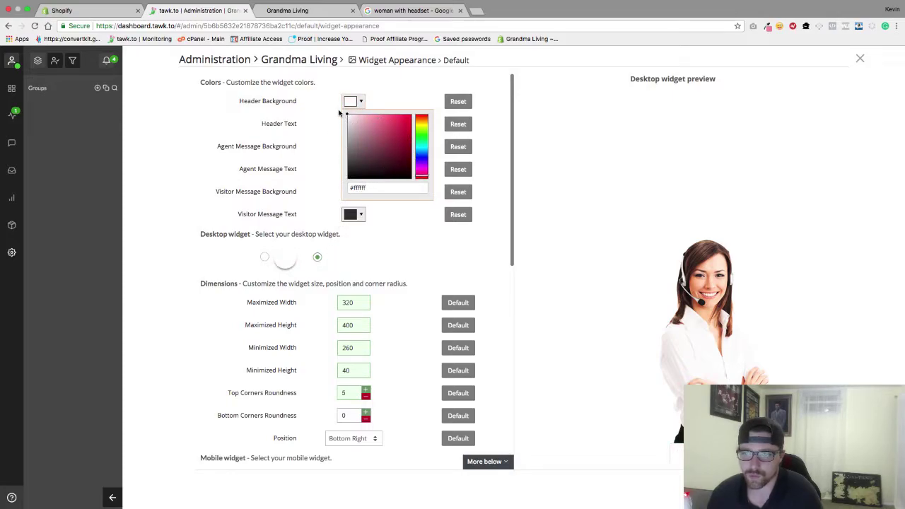
click(403, 96)
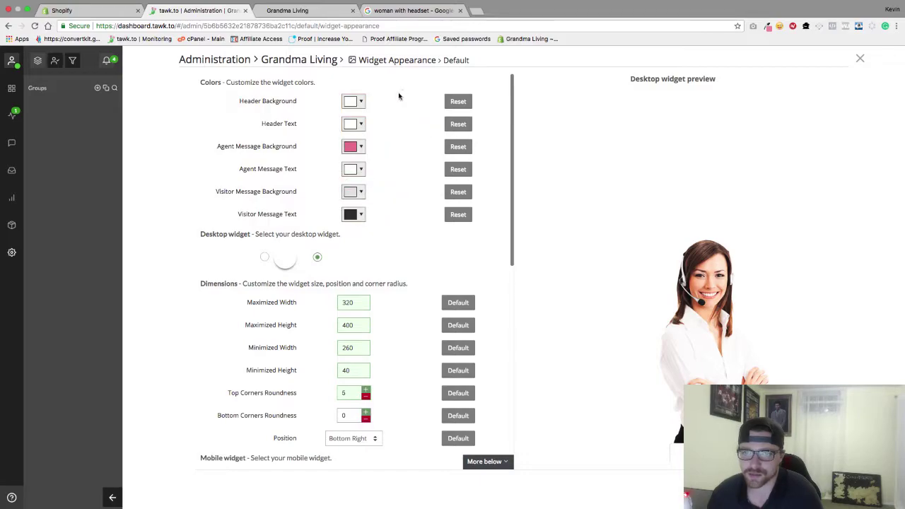
click(357, 124)
double_click(372, 211)
right_click(370, 210)
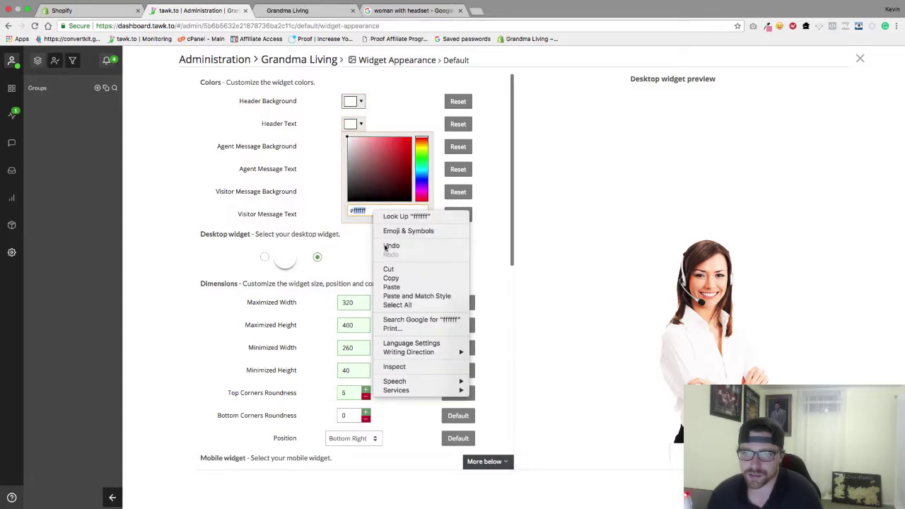
click(396, 286)
key(super+v)
click(313, 166)
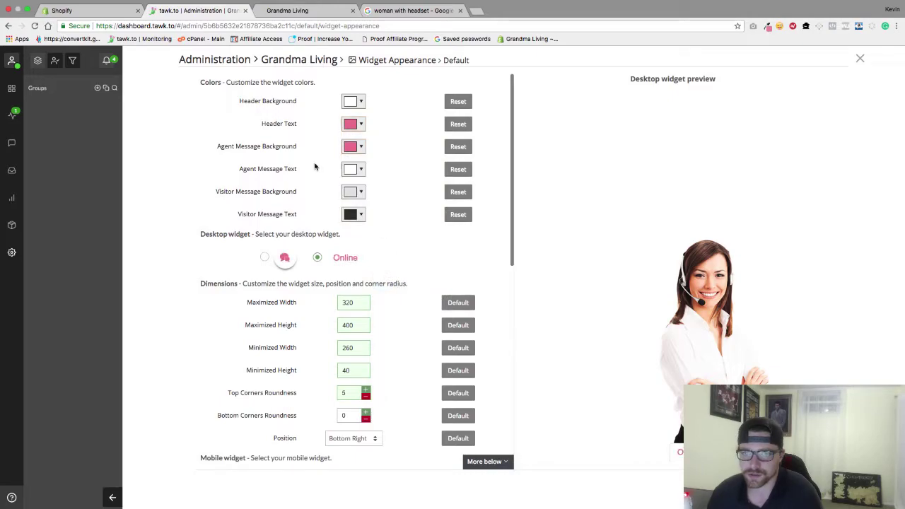
- Make the agent message background white with pink #ea7a96 message text
click(352, 146)
double_click(376, 234)
right_click(376, 236)
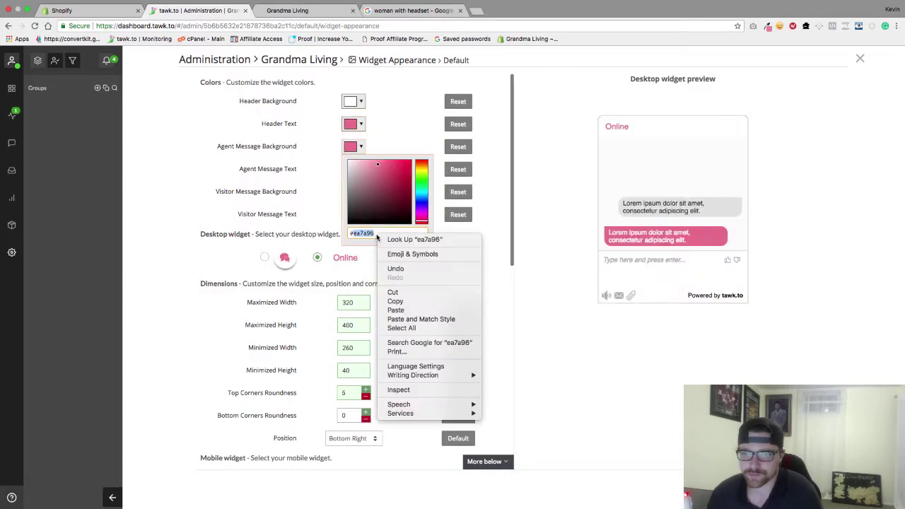
click(396, 302)
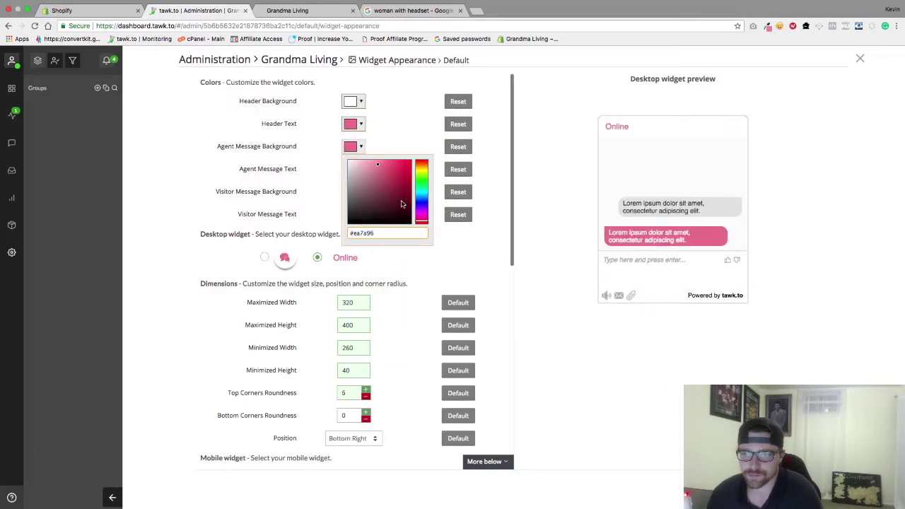
drag(393, 184, 332, 146)
click(329, 145)
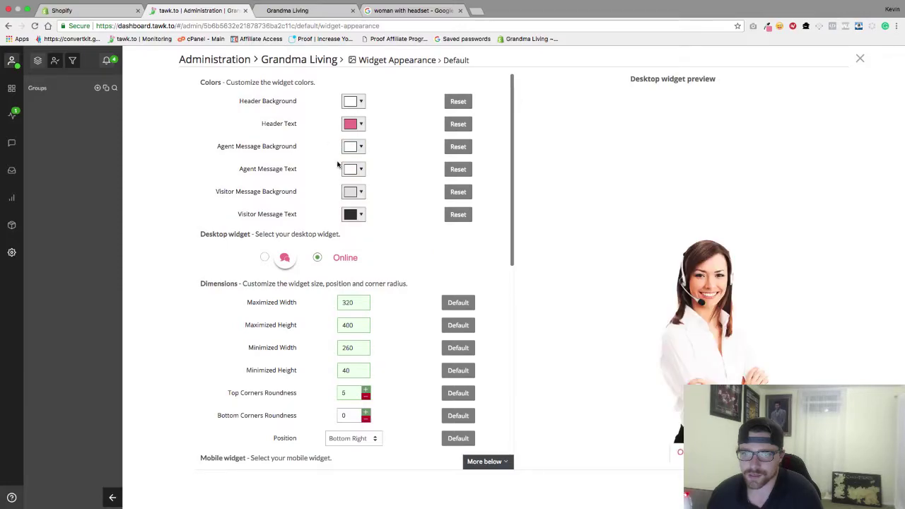
click(352, 169)
right_click(384, 254)
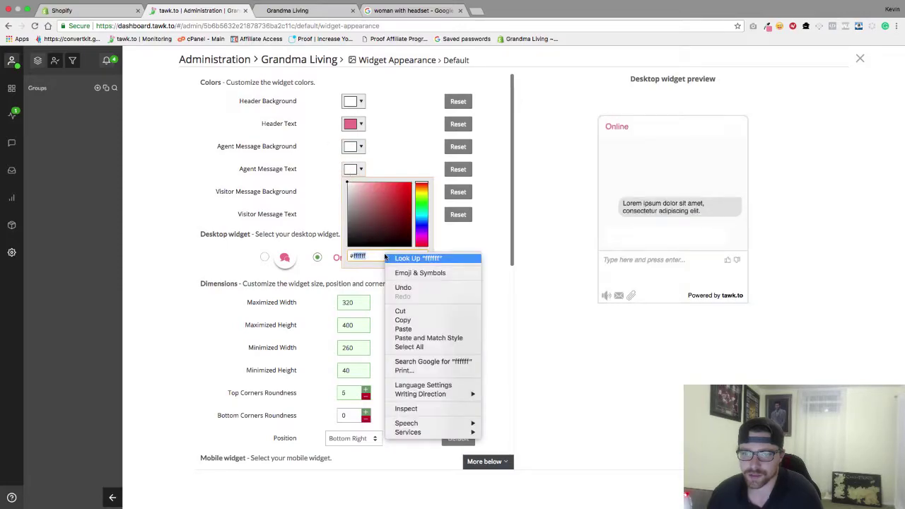
click(409, 332)
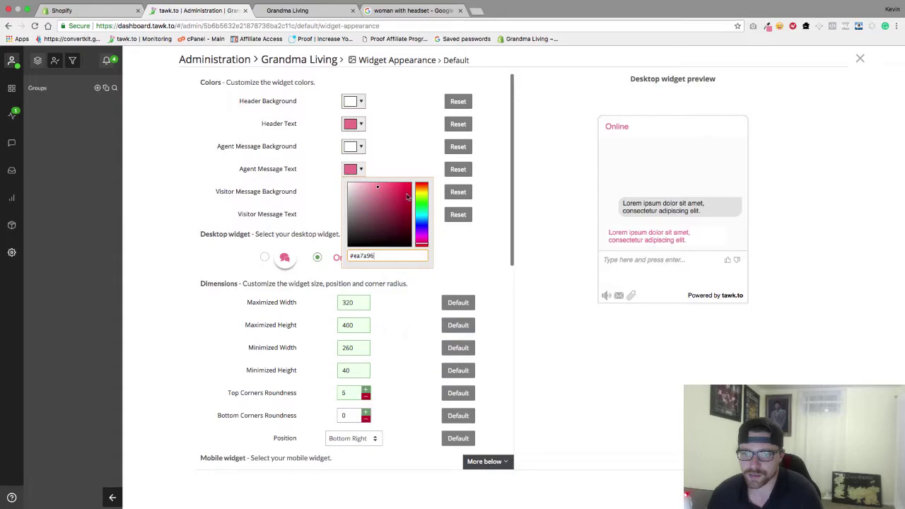
click(405, 151)
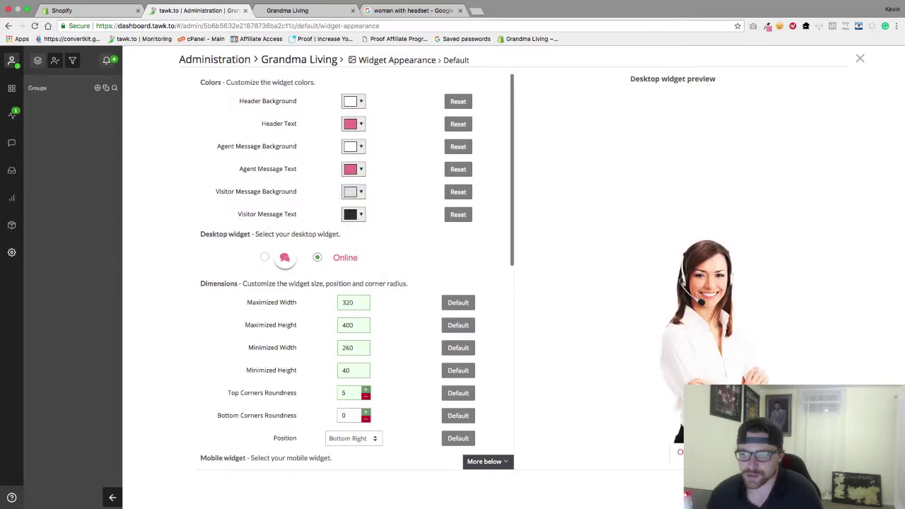
scroll(304, 212, down, 6)
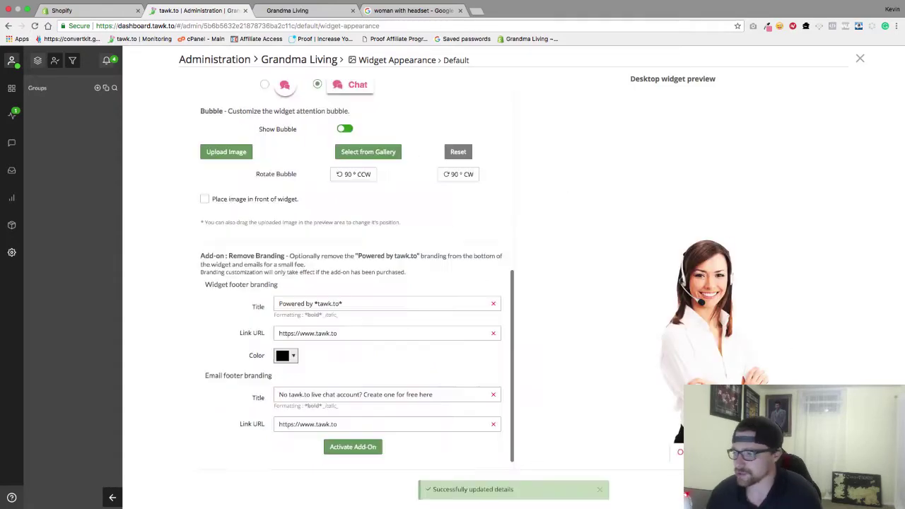
click(300, 11)
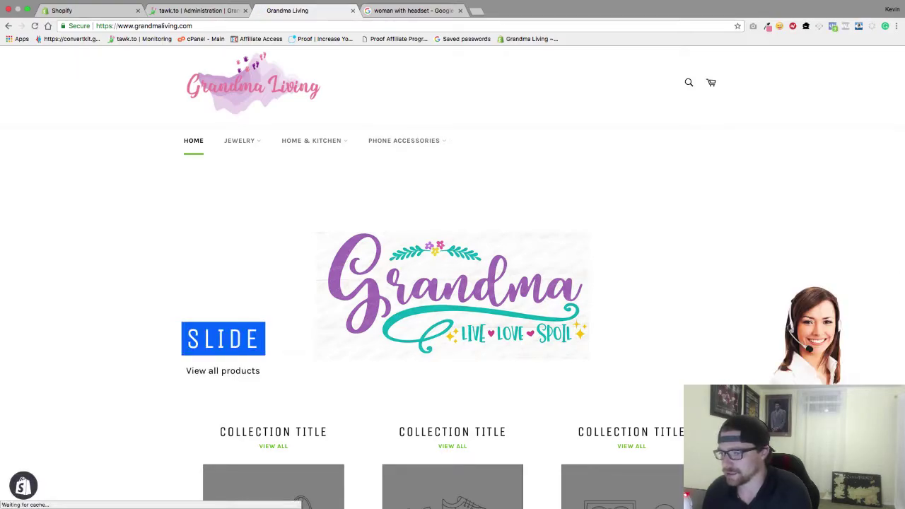
- Check the store's chat widget shows a white header with pink Online text, then minimise it
mouse_move(814, 366)
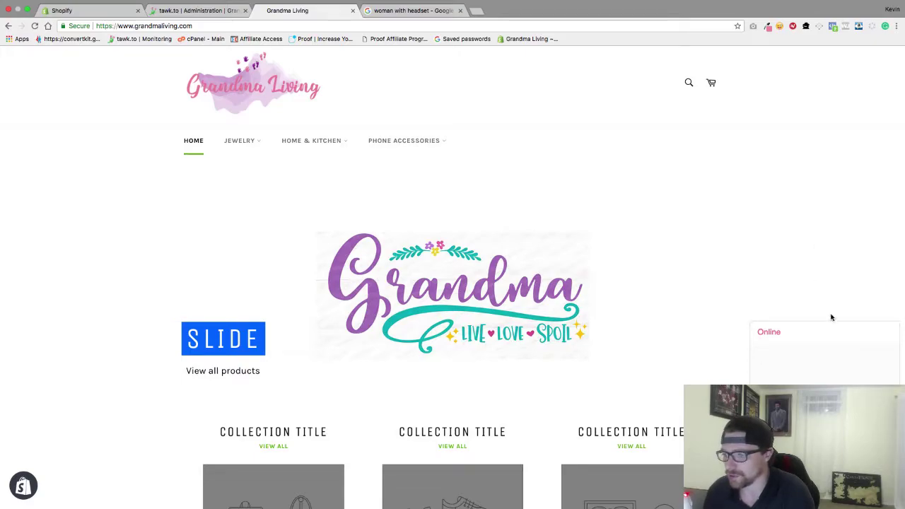
click(894, 332)
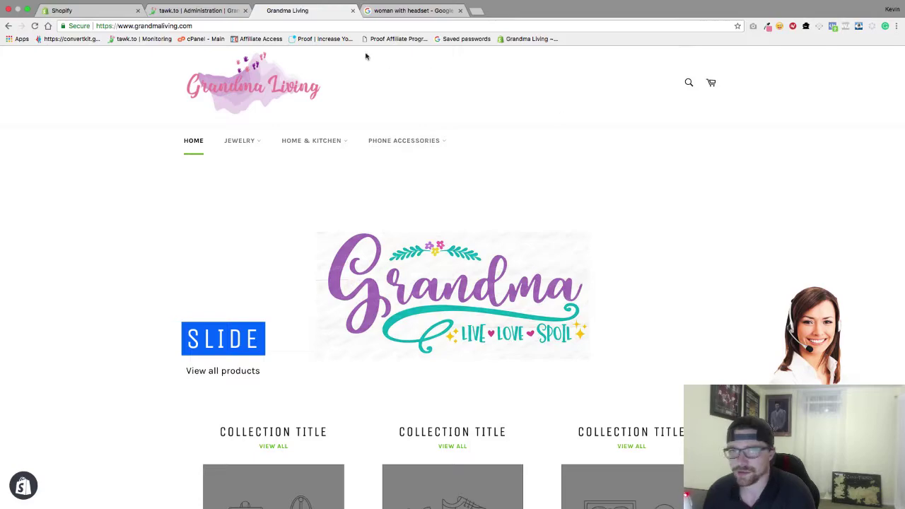
click(212, 14)
- Try the round icon desktop widget style, then go back to the Online bar style
scroll(297, 235, up, 5)
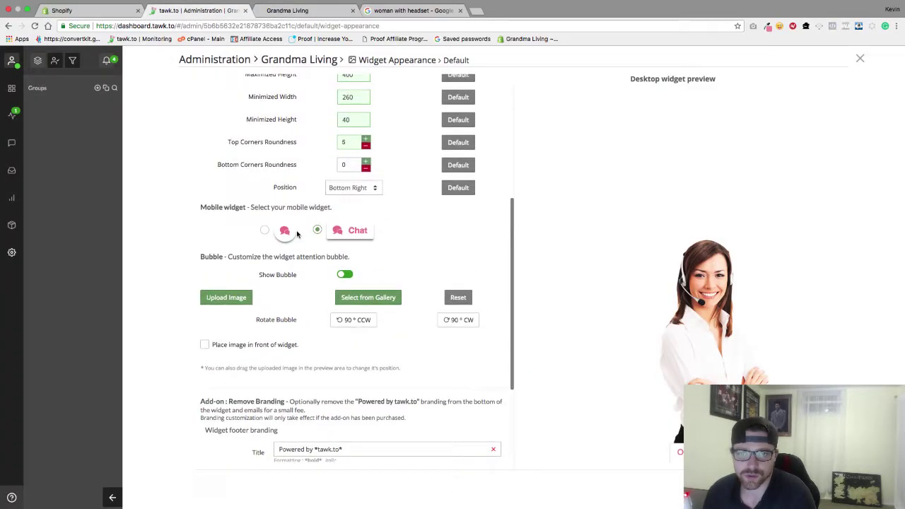
scroll(297, 235, up, 3)
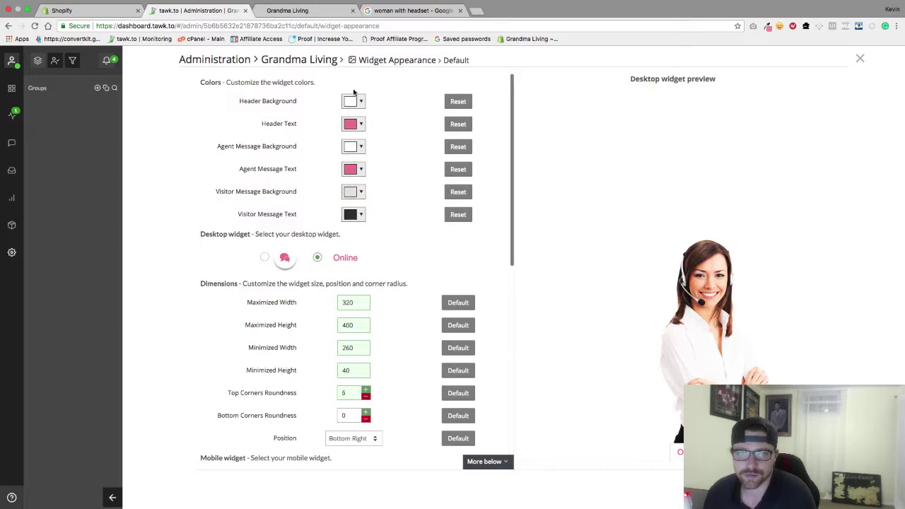
scroll(375, 182, down, 3)
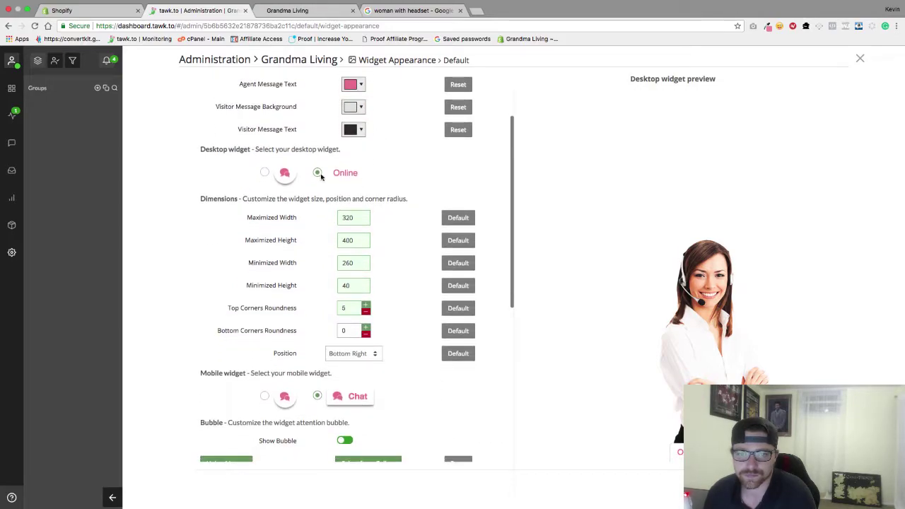
click(264, 172)
click(318, 173)
scroll(370, 238, down, 3)
scroll(371, 241, up, 5)
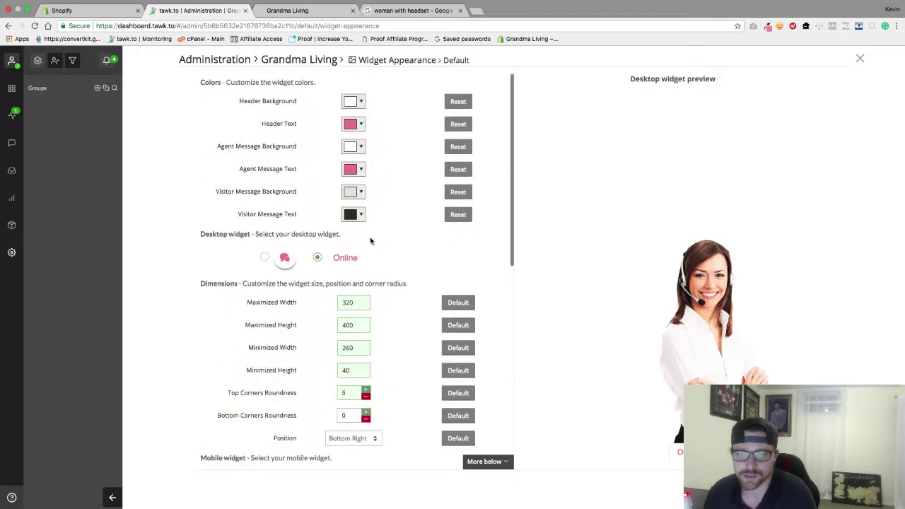
- Set the widget header background to pink ea7a96 by pasting the hex code
click(351, 125)
click(351, 101)
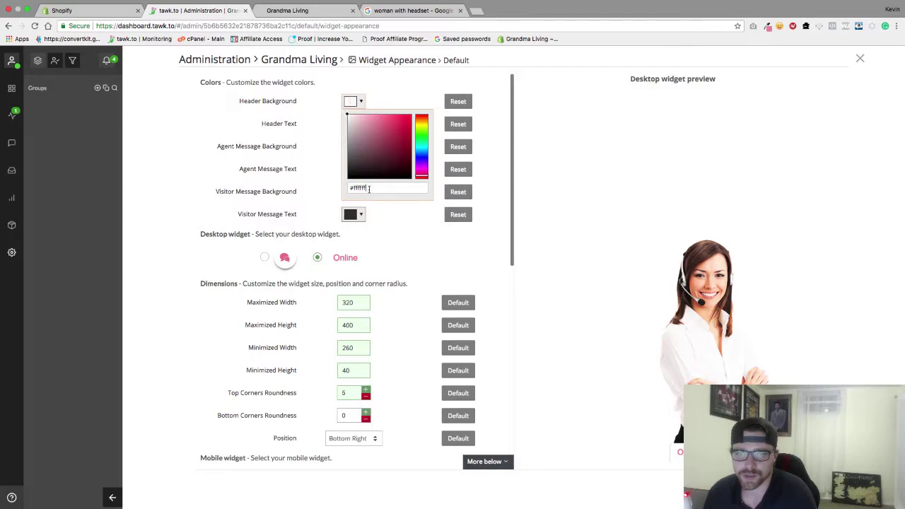
right_click(368, 189)
click(392, 265)
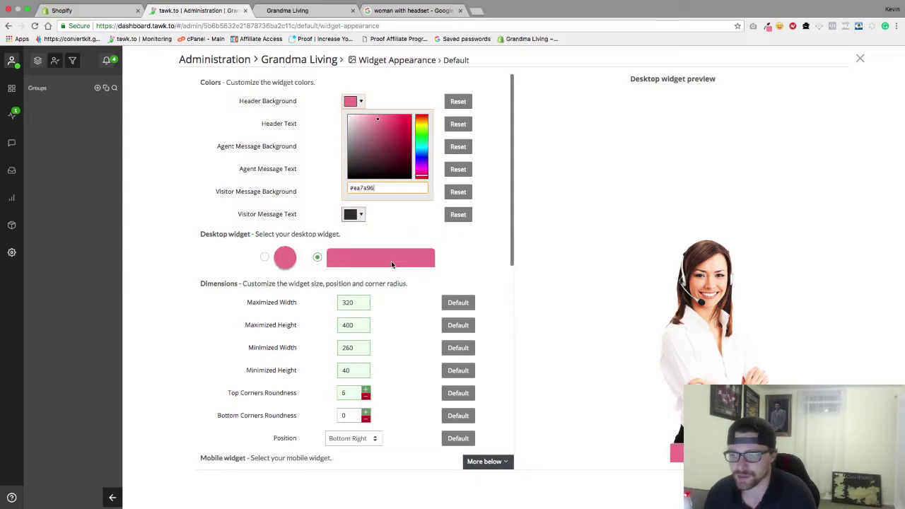
click(333, 135)
click(351, 123)
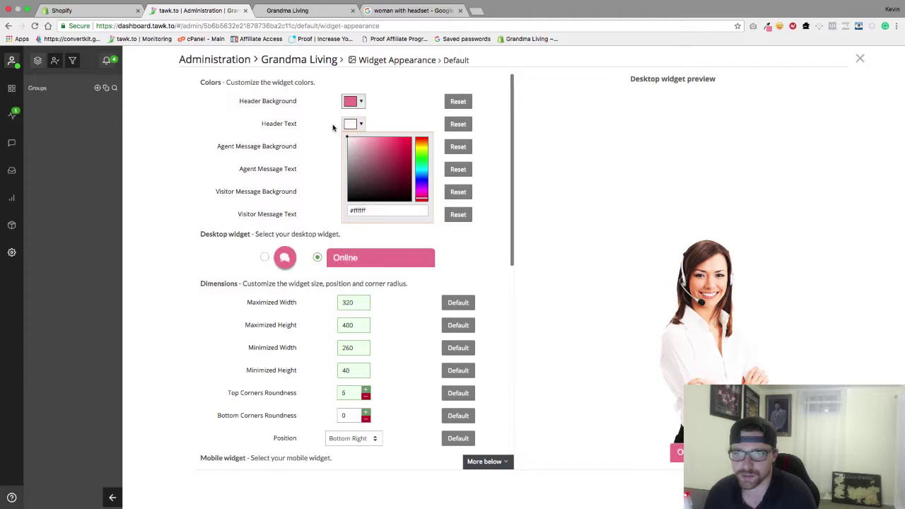
click(312, 118)
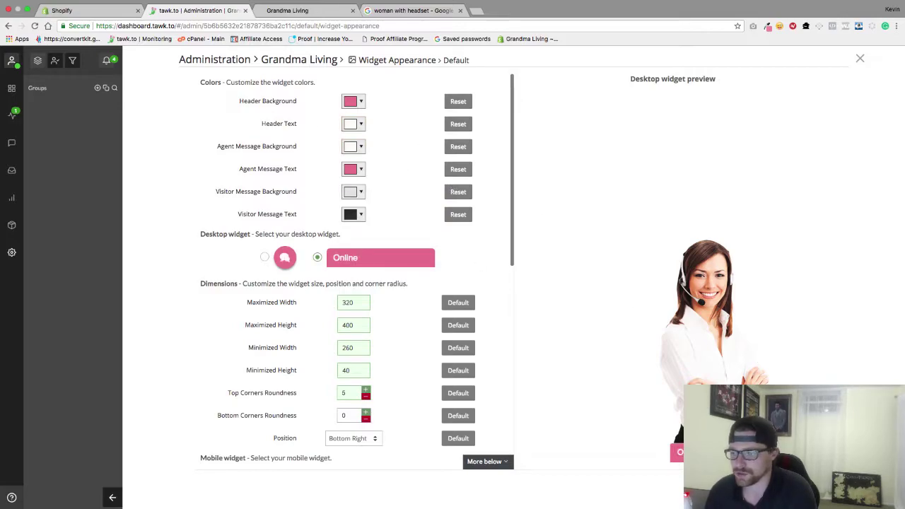
- Paste the same pink hex code as the Agent Message Background colour
click(346, 148)
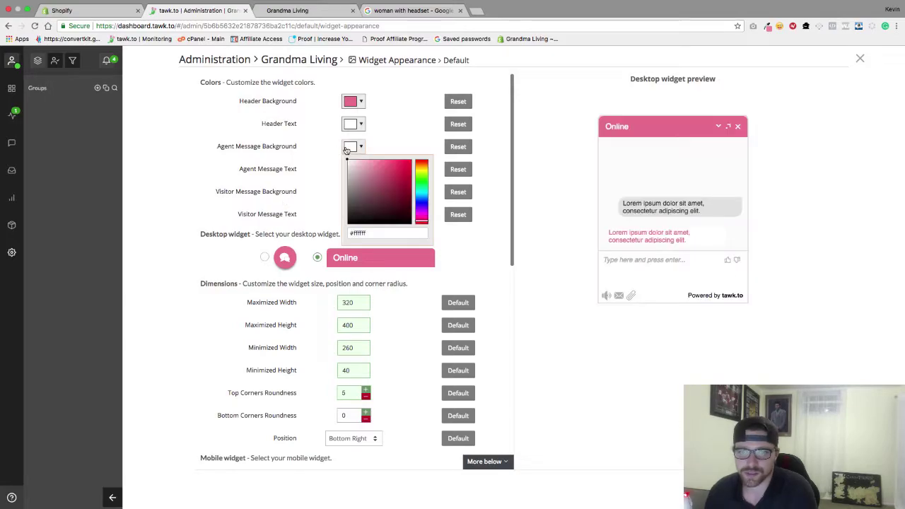
mouse_move(375, 181)
mouse_down()
mouse_move(406, 227)
mouse_move(439, 233)
mouse_move(348, 181)
mouse_move(347, 168)
mouse_up()
triple_click(382, 231)
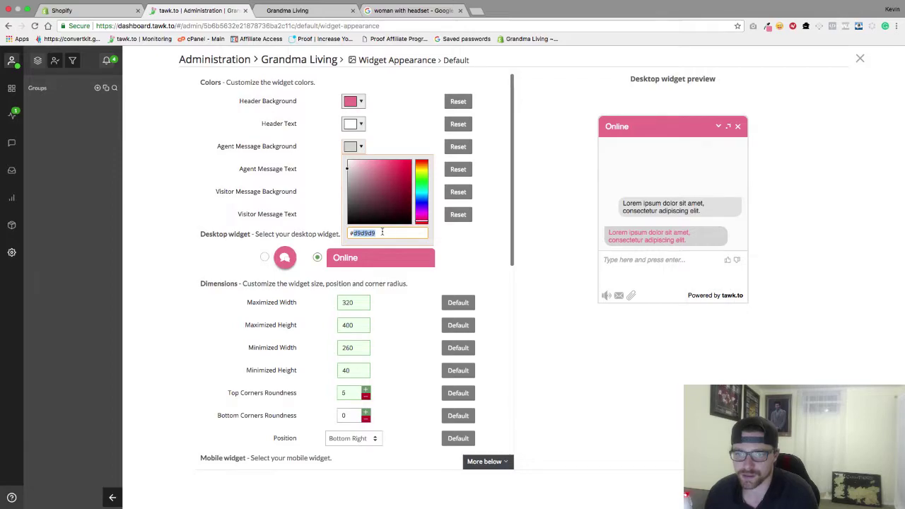
right_click(380, 231)
click(407, 307)
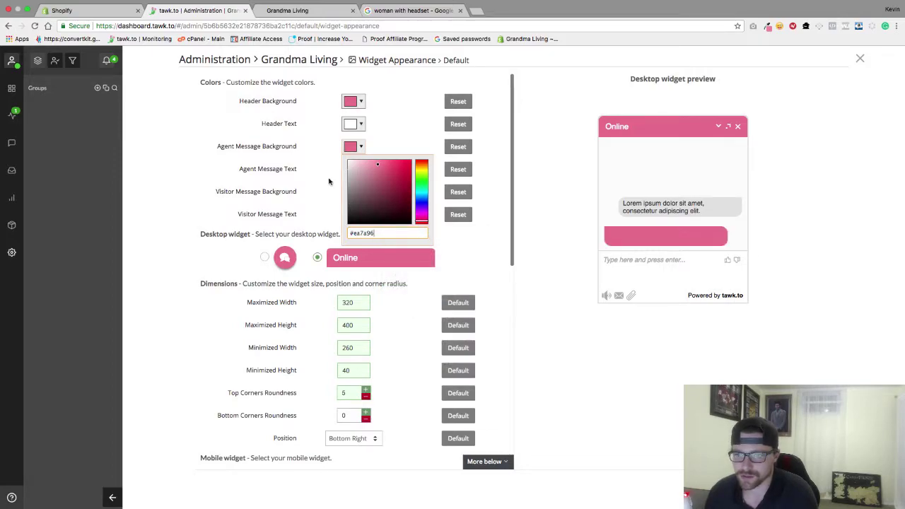
click(330, 182)
- Make the Agent Message Text colour white
click(352, 169)
drag(371, 206, 347, 184)
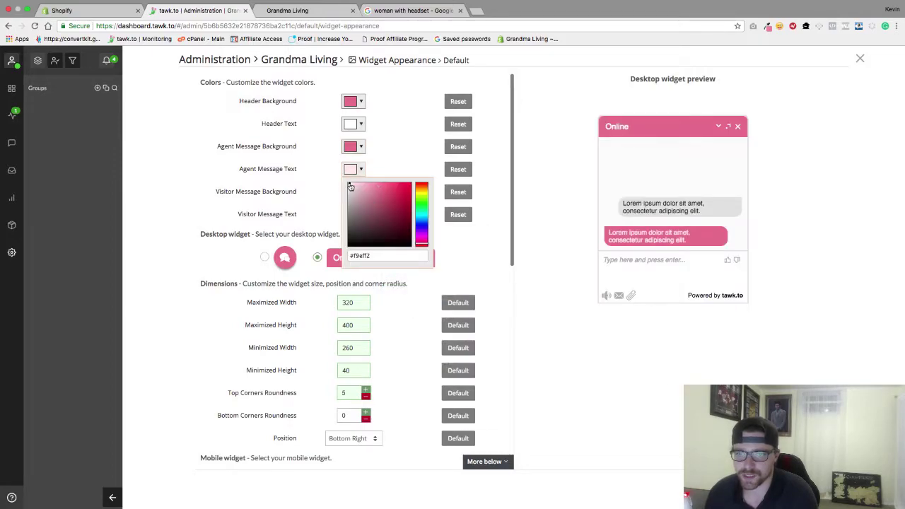
click(311, 157)
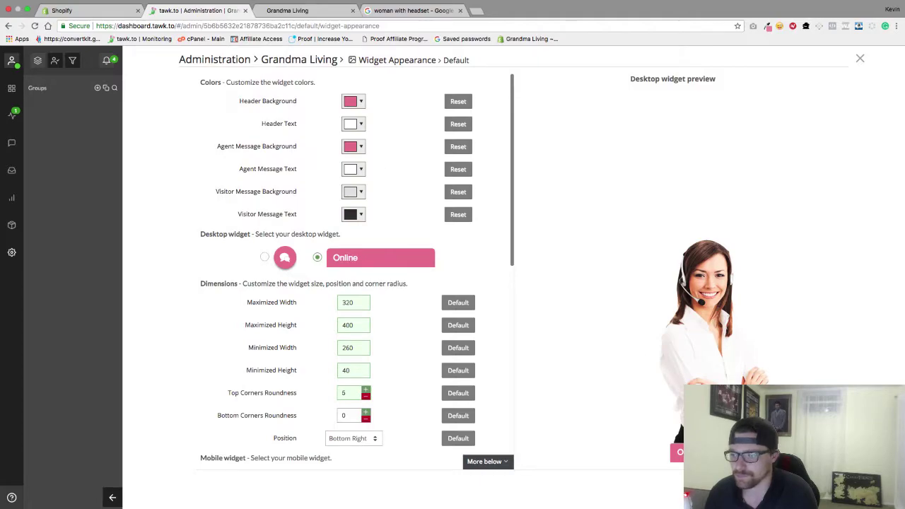
scroll(551, 216, down, 10)
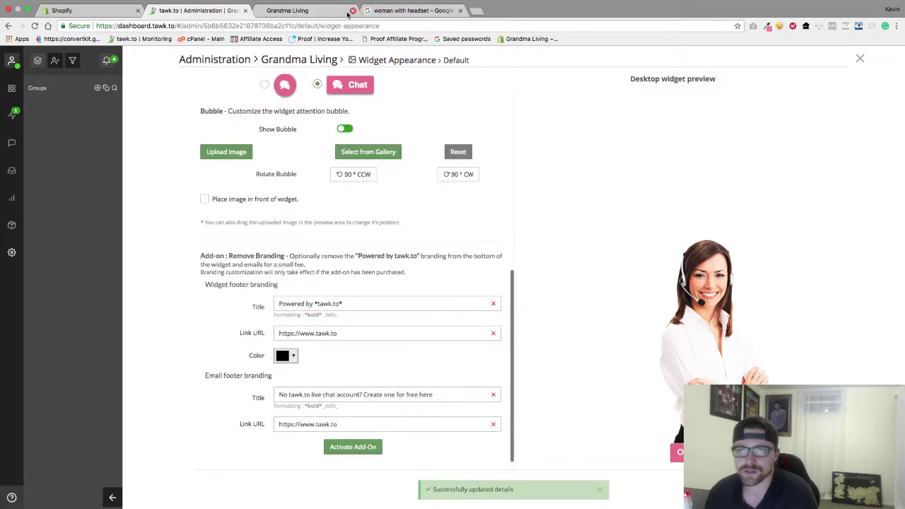
click(287, 10)
- Reload the Grandma Living storefront to check the headset-woman bubble, then return to tawk.to
click(36, 26)
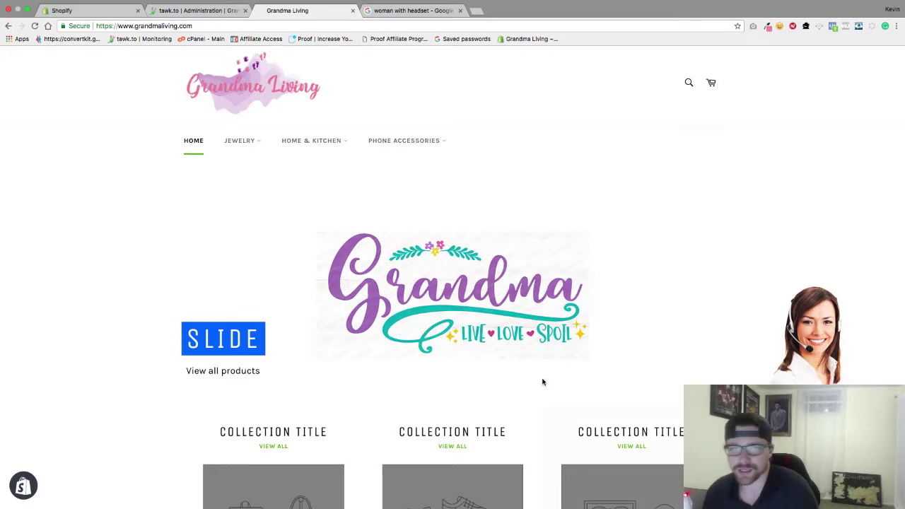
click(188, 12)
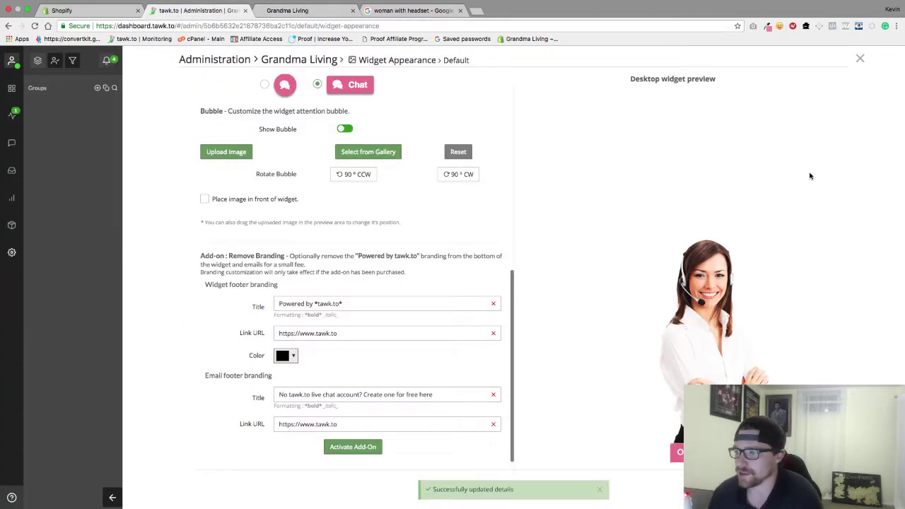
- In Widget Content, replace the greeting with 'Hello we are here to help to get started please type in your message'
click(860, 58)
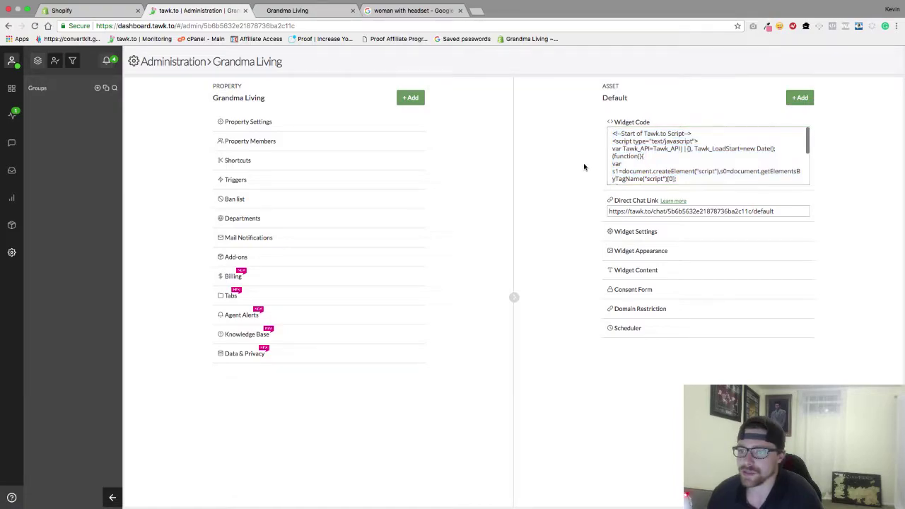
click(655, 274)
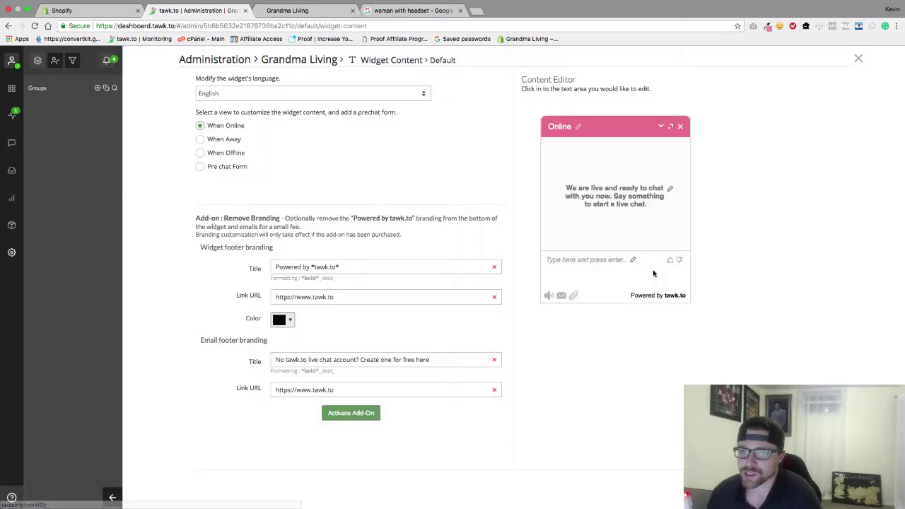
click(647, 185)
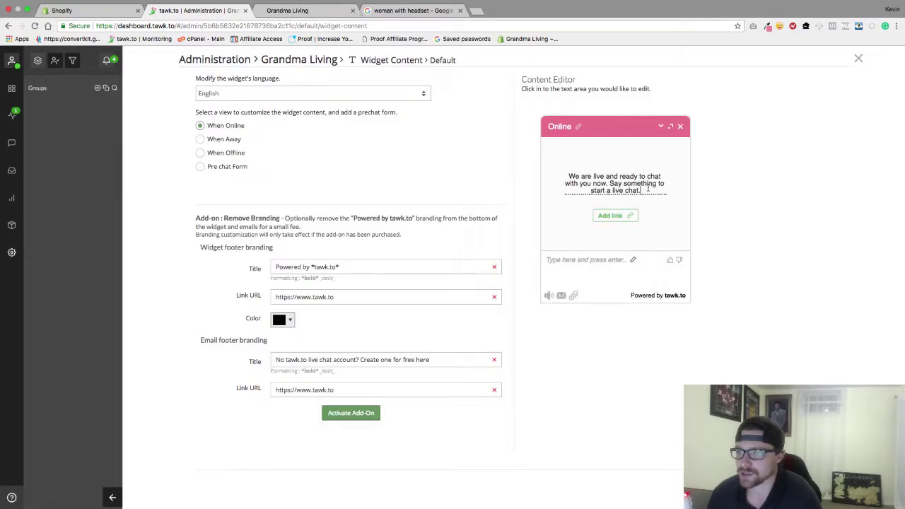
drag(648, 189, 573, 177)
click(630, 160)
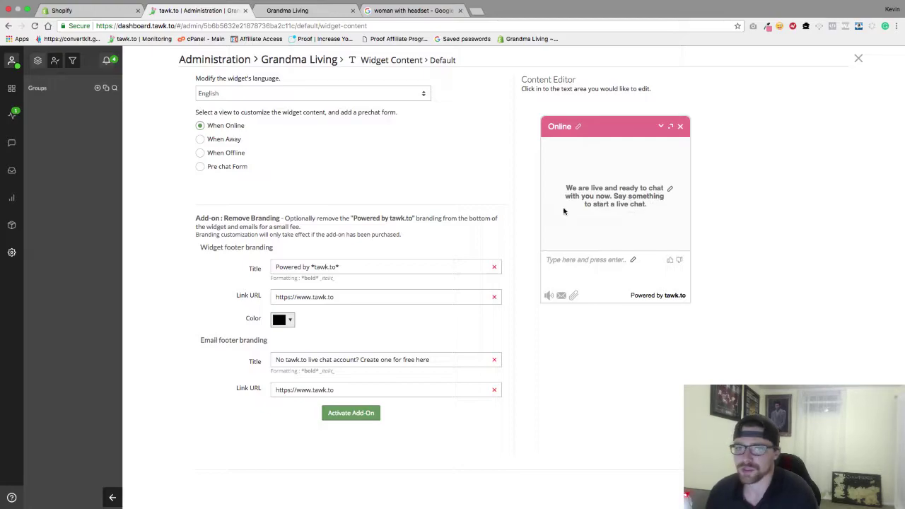
click(636, 204)
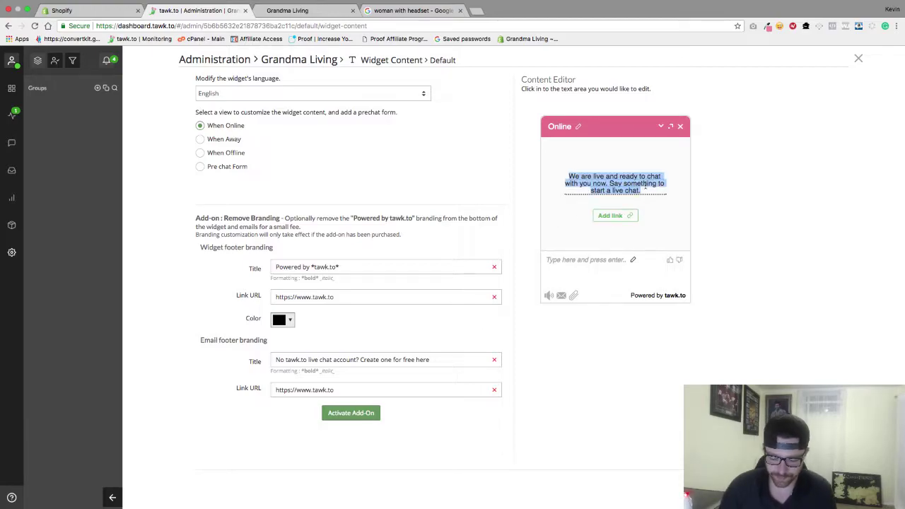
key(BackSpace)
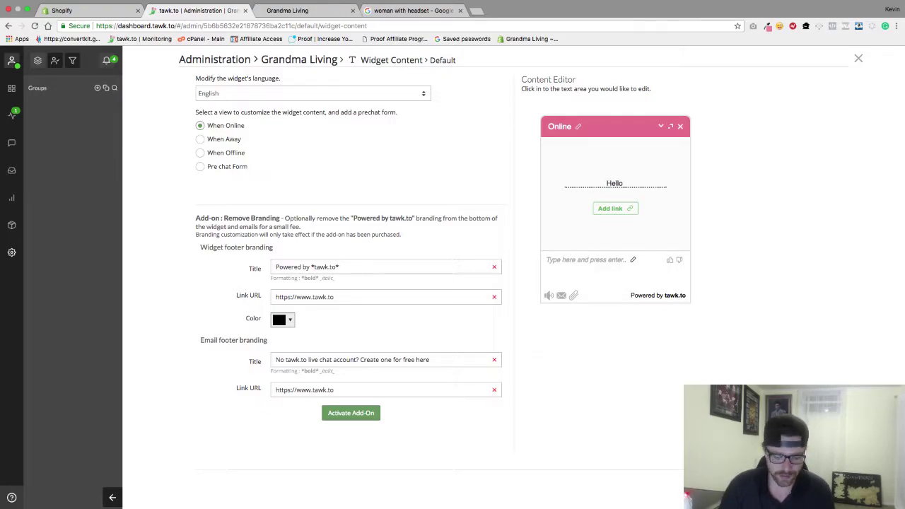
text(Hello we are here to help )
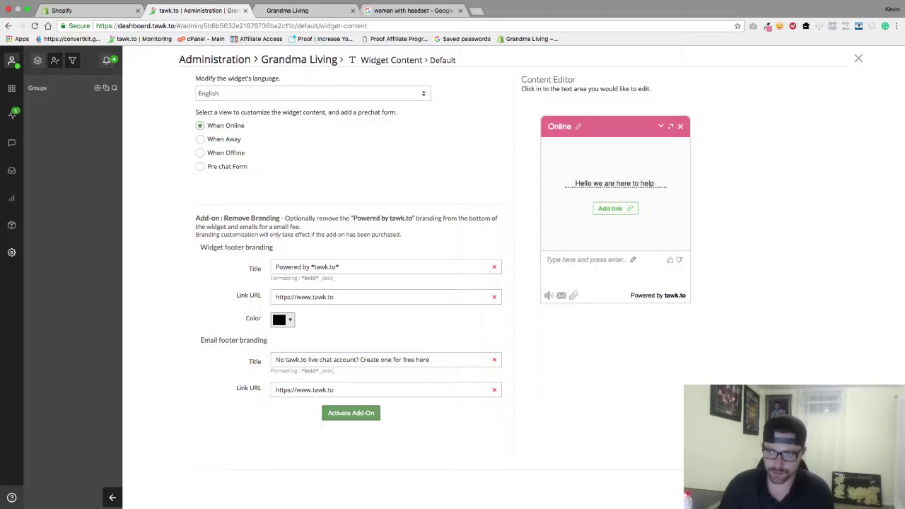
text(to get started please t)
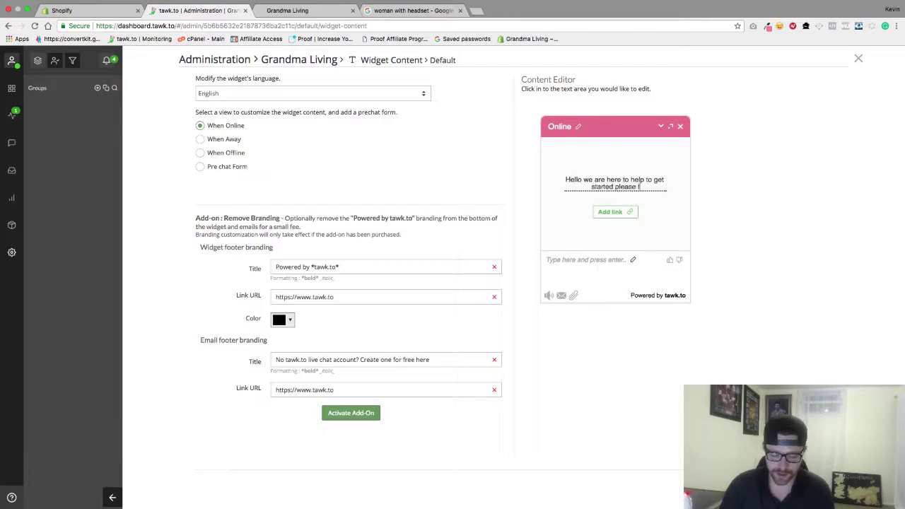
text(ype in your me)
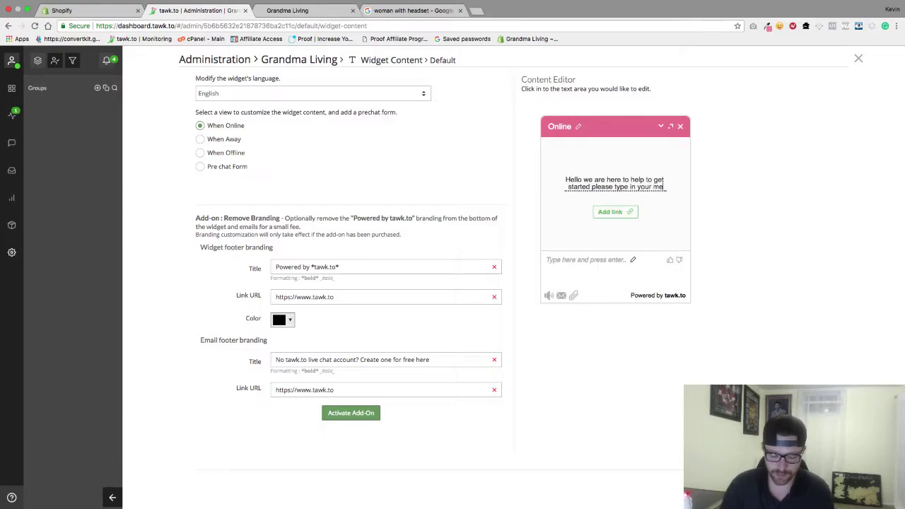
text(ssage :))
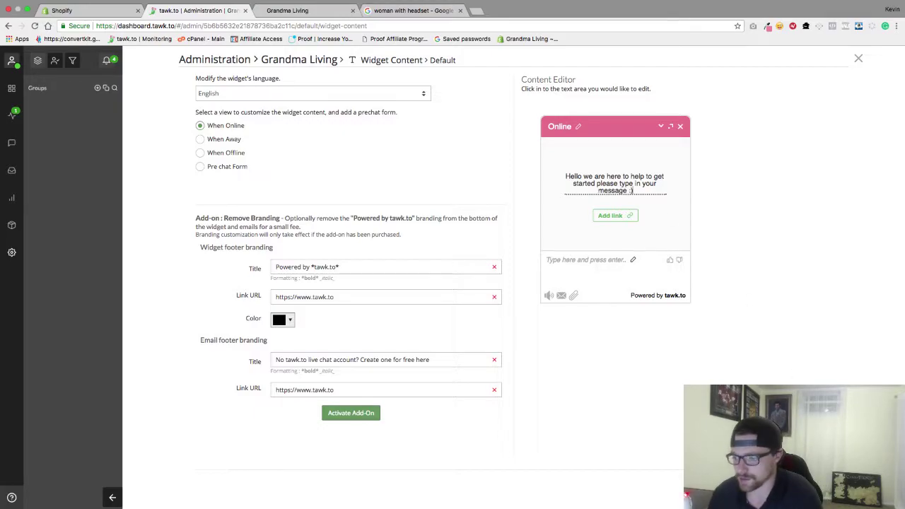
click(385, 297)
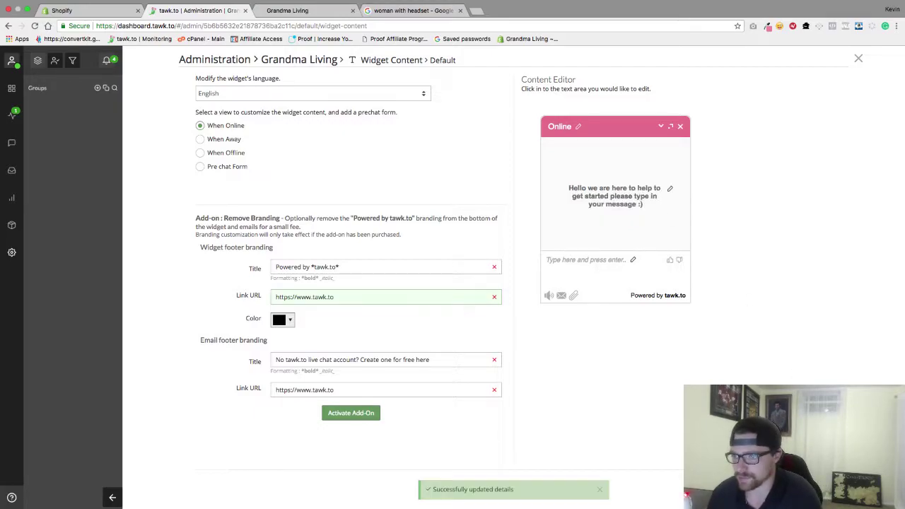
- Reload the Grandma Living store and scroll down to check the pink chat widget, then return to tawk.to
click(297, 11)
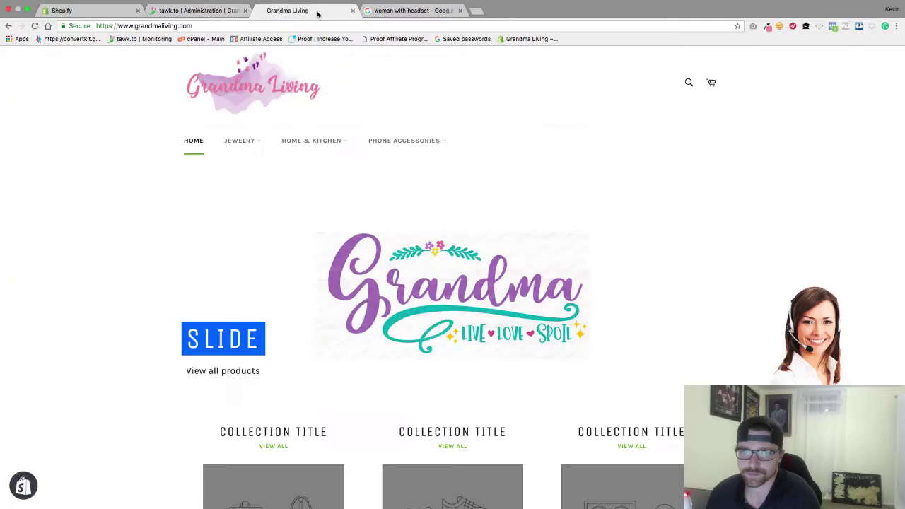
click(34, 25)
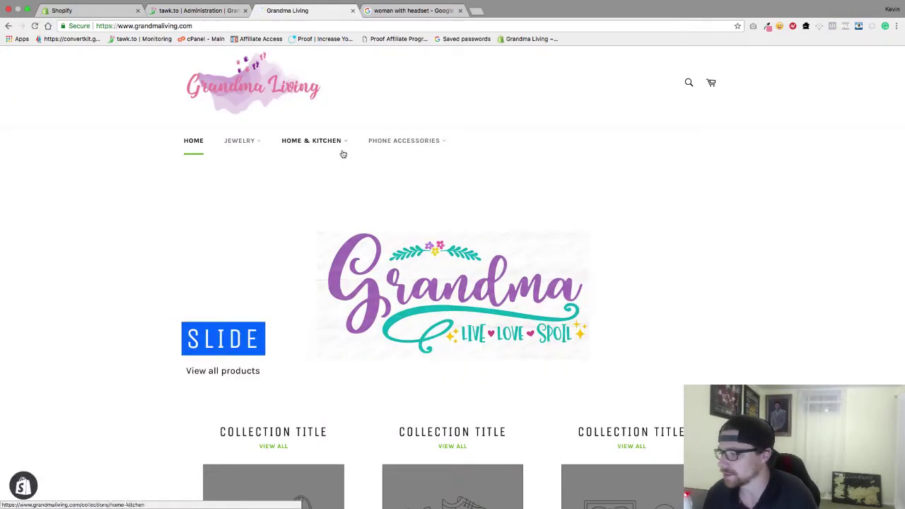
scroll(412, 245, down, 5)
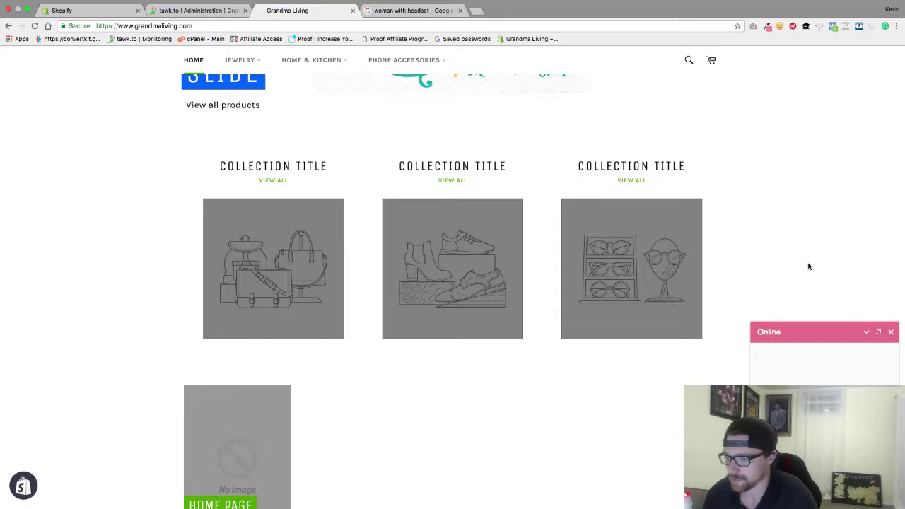
click(195, 11)
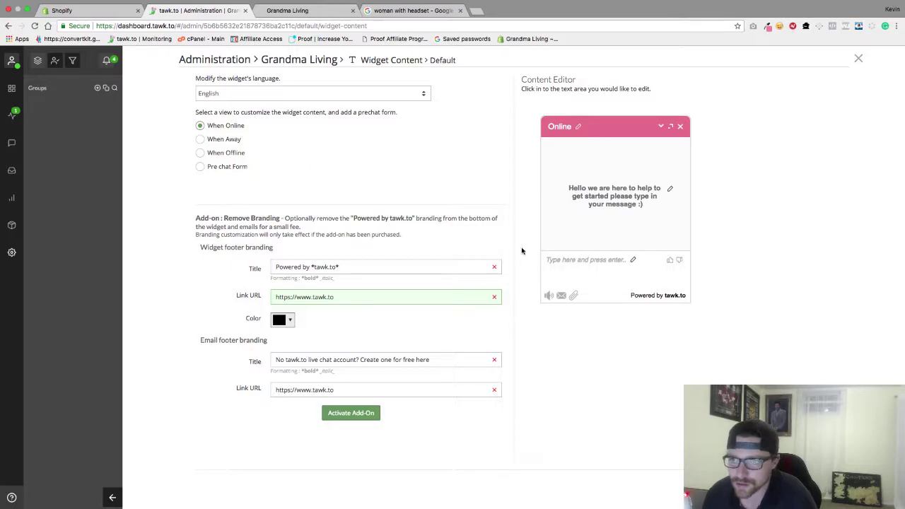
- Leave the chat input placeholder unchanged and close the Widget Content editor
click(633, 260)
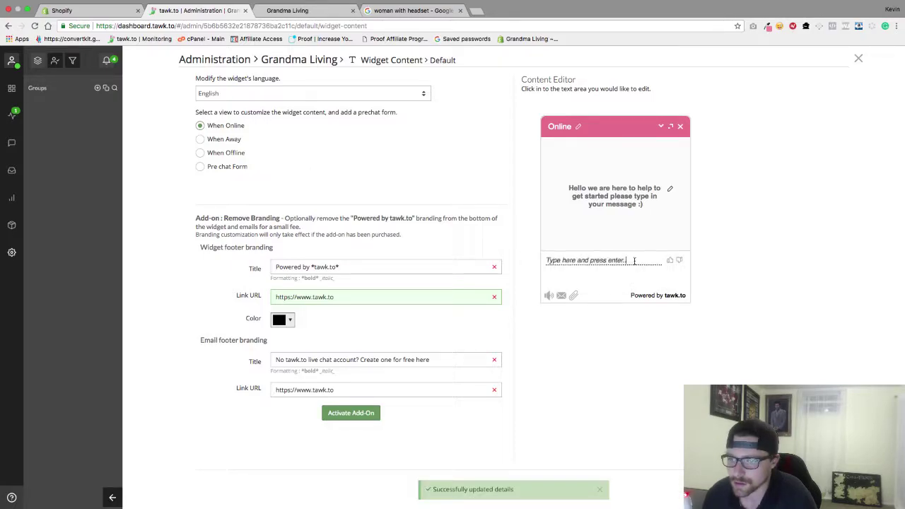
click(703, 230)
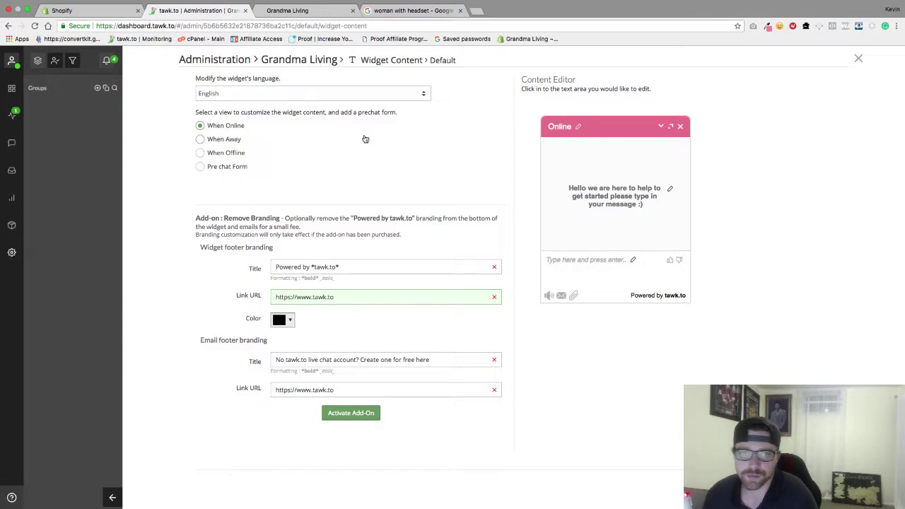
click(858, 58)
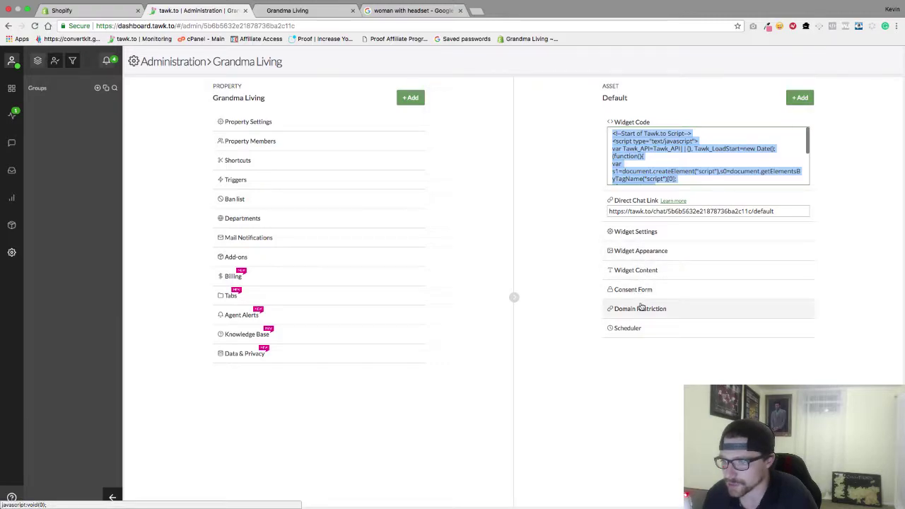
click(556, 183)
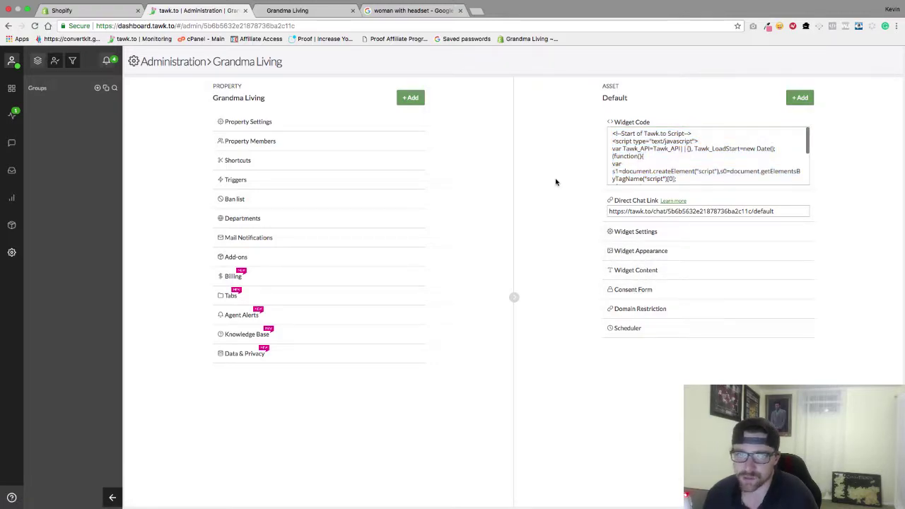
- Reload the Grandma Living storefront to show the updated pink Online chat widget
click(287, 10)
click(34, 25)
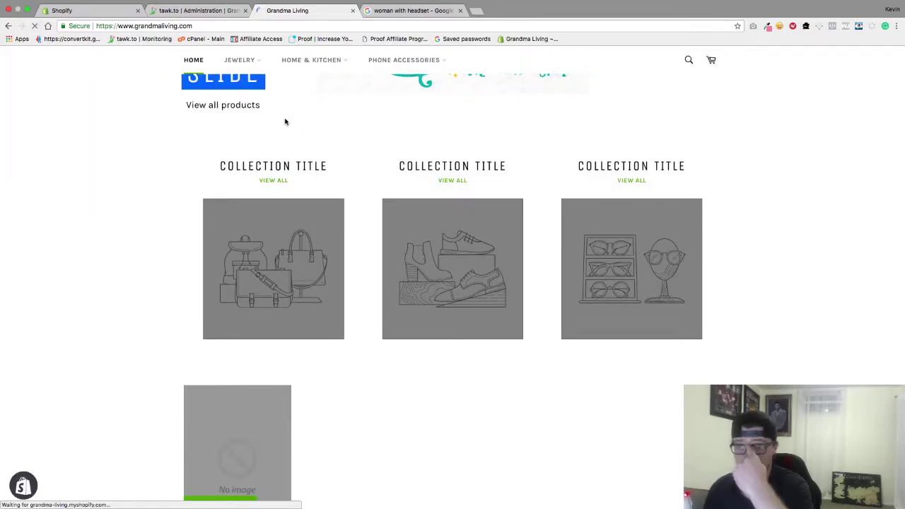
scroll(290, 141, up, 4)
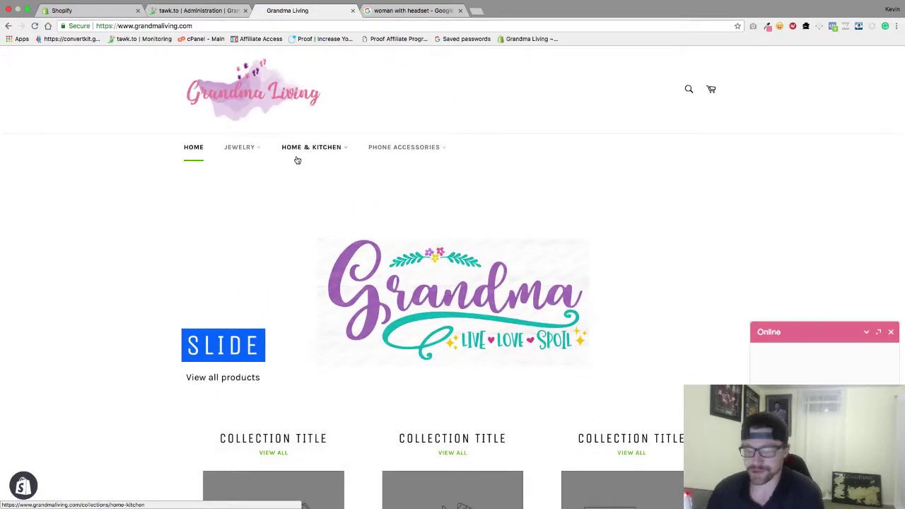